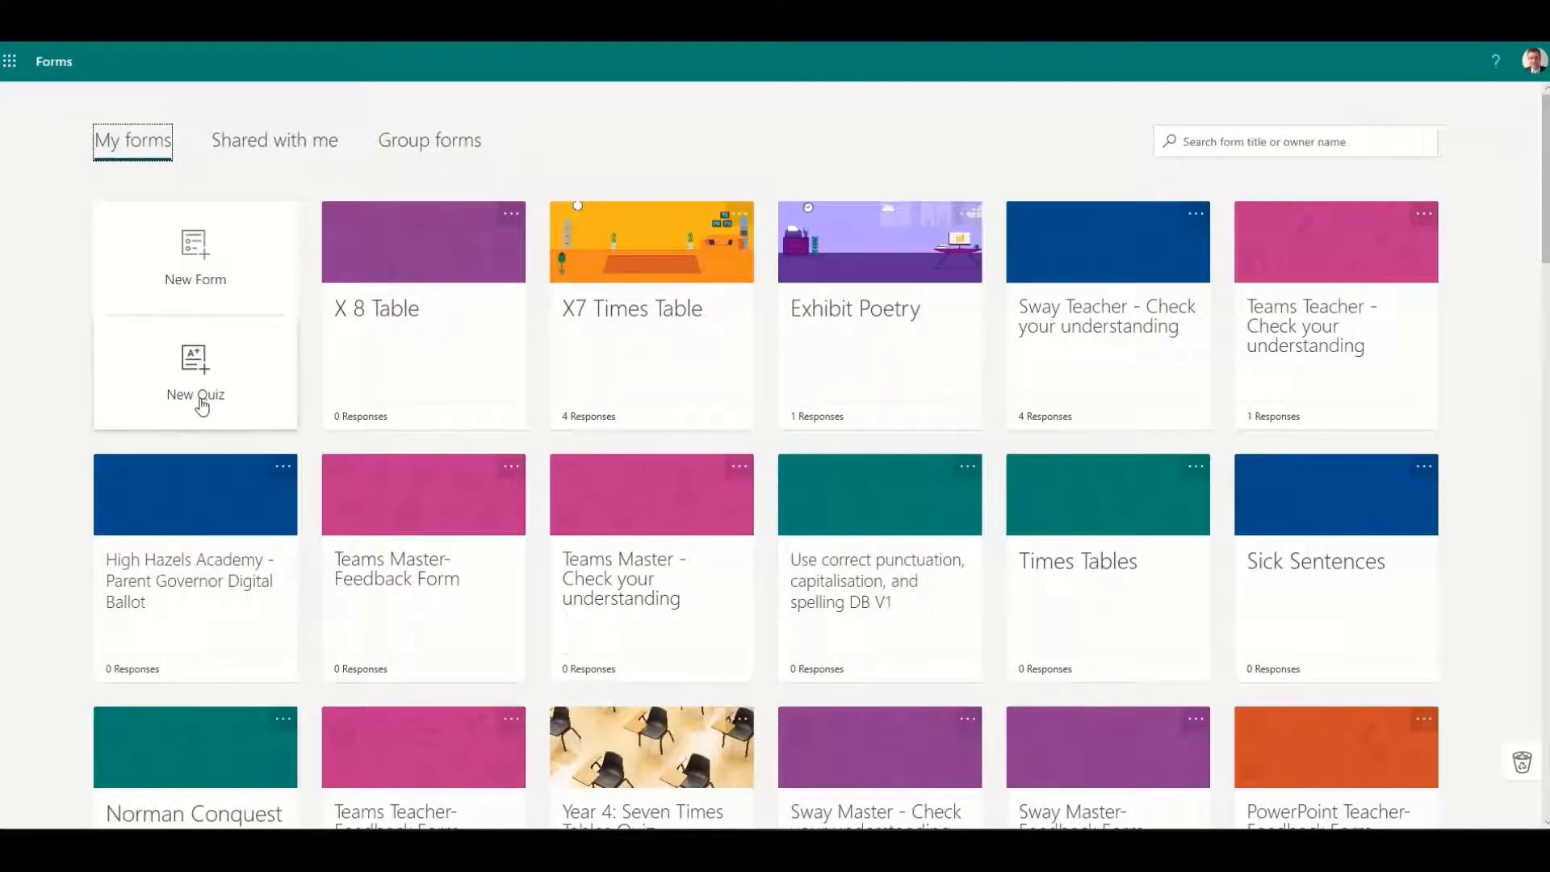
Create a new quiz and title it "X6 Tables".
click(202, 403)
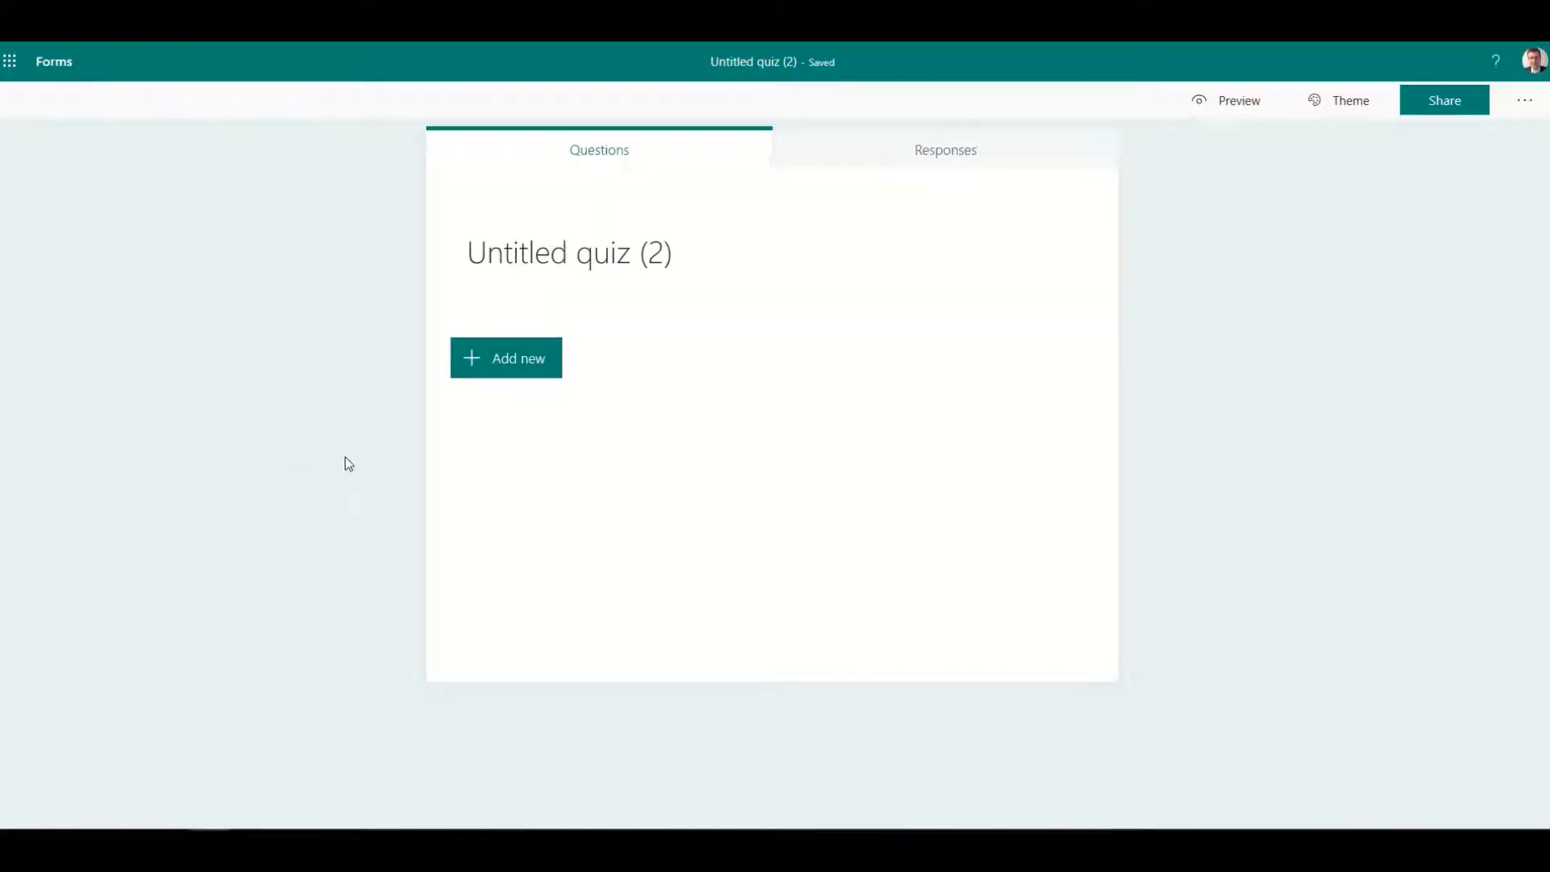
click(609, 266)
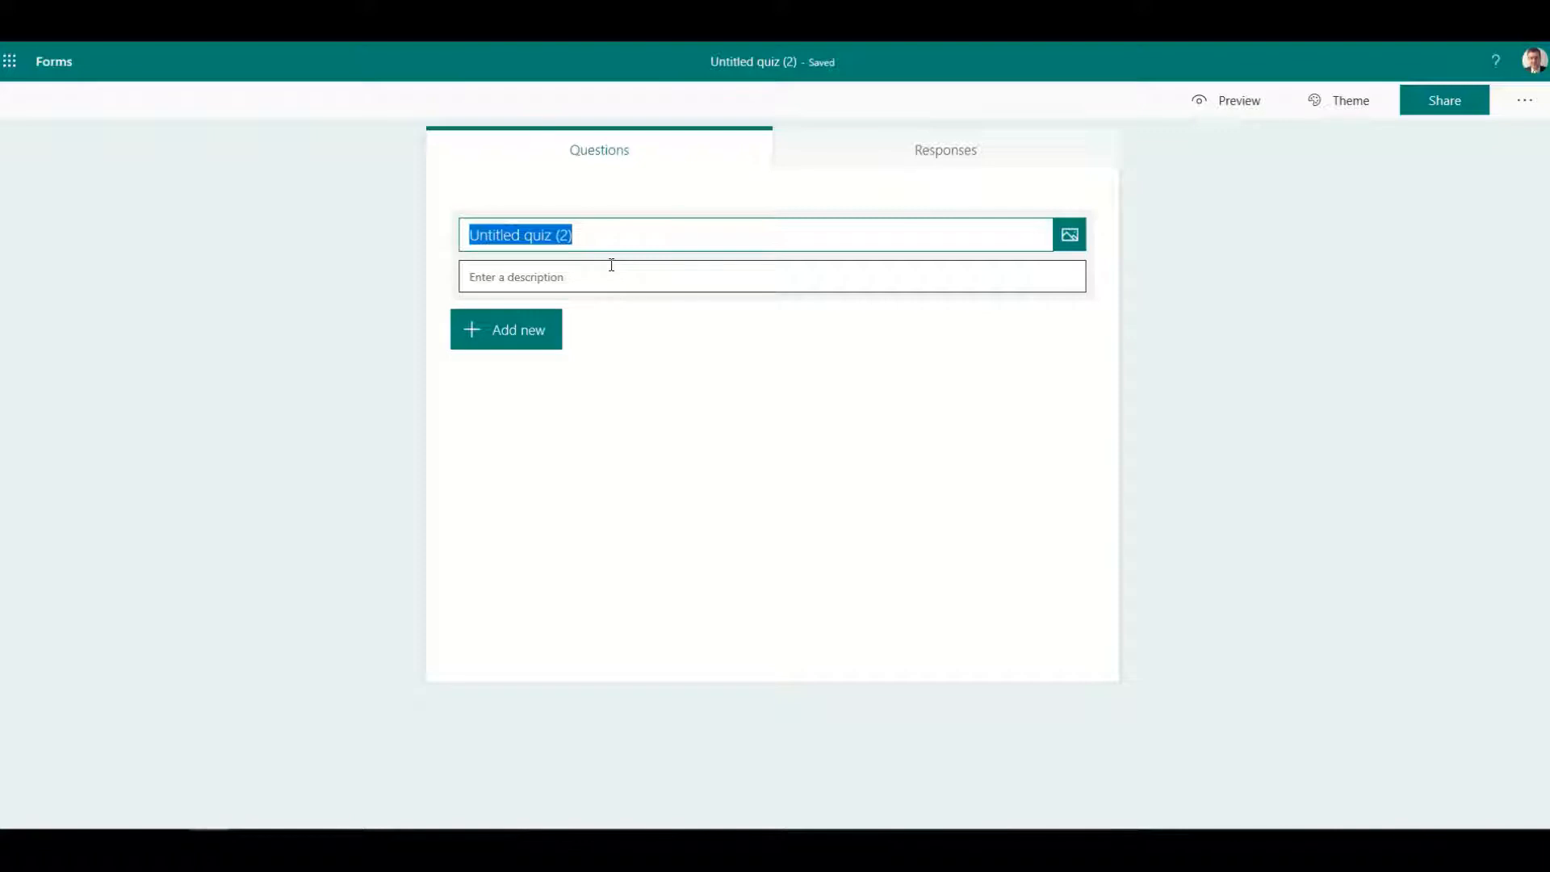
text(X6 )
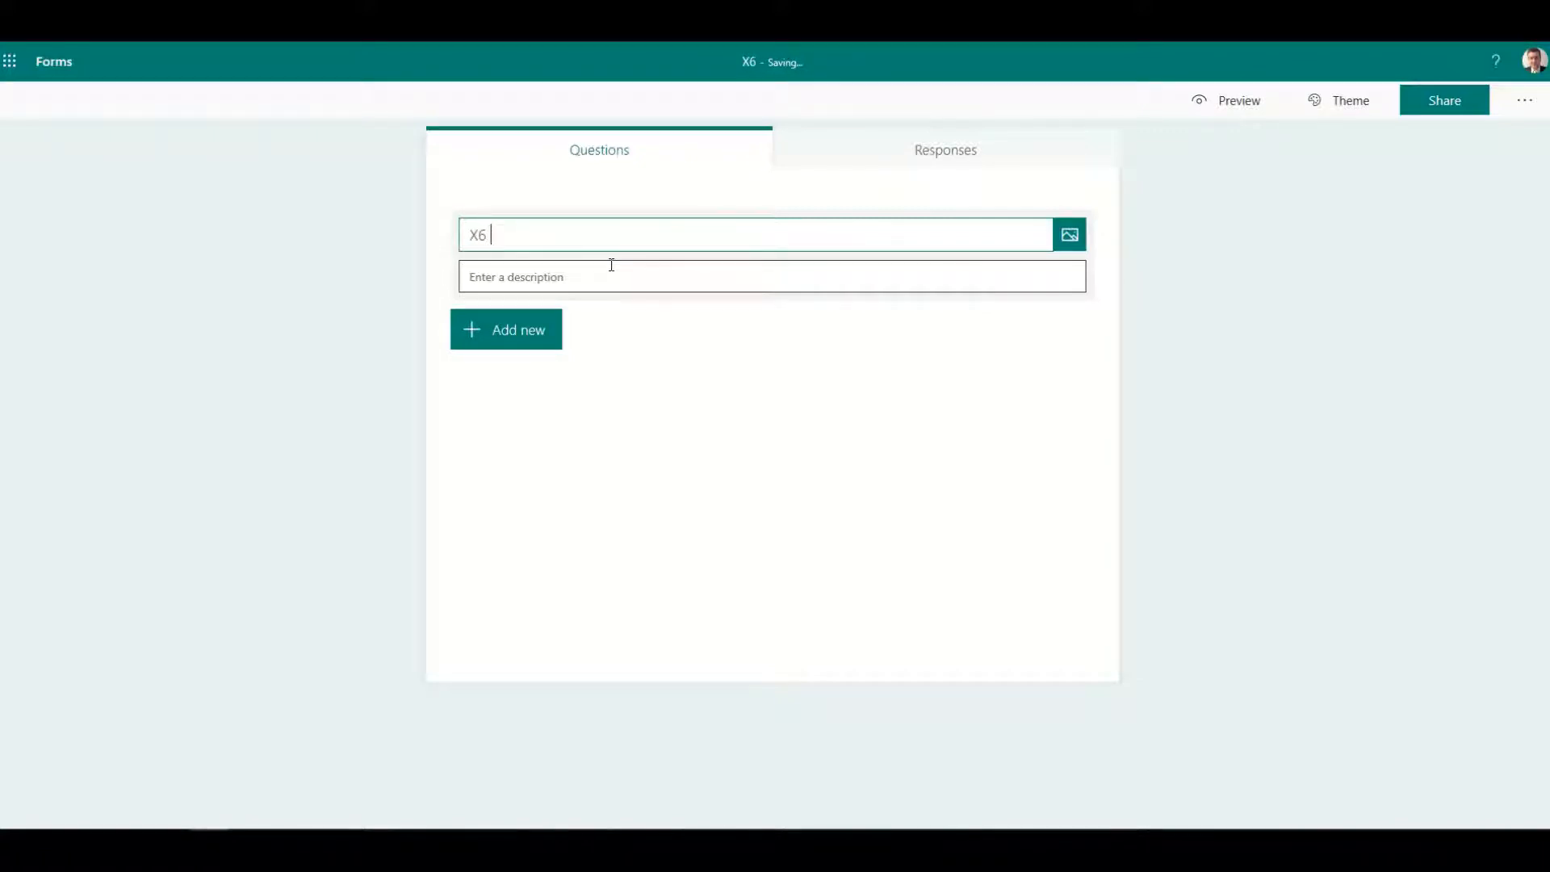
text(Tables)
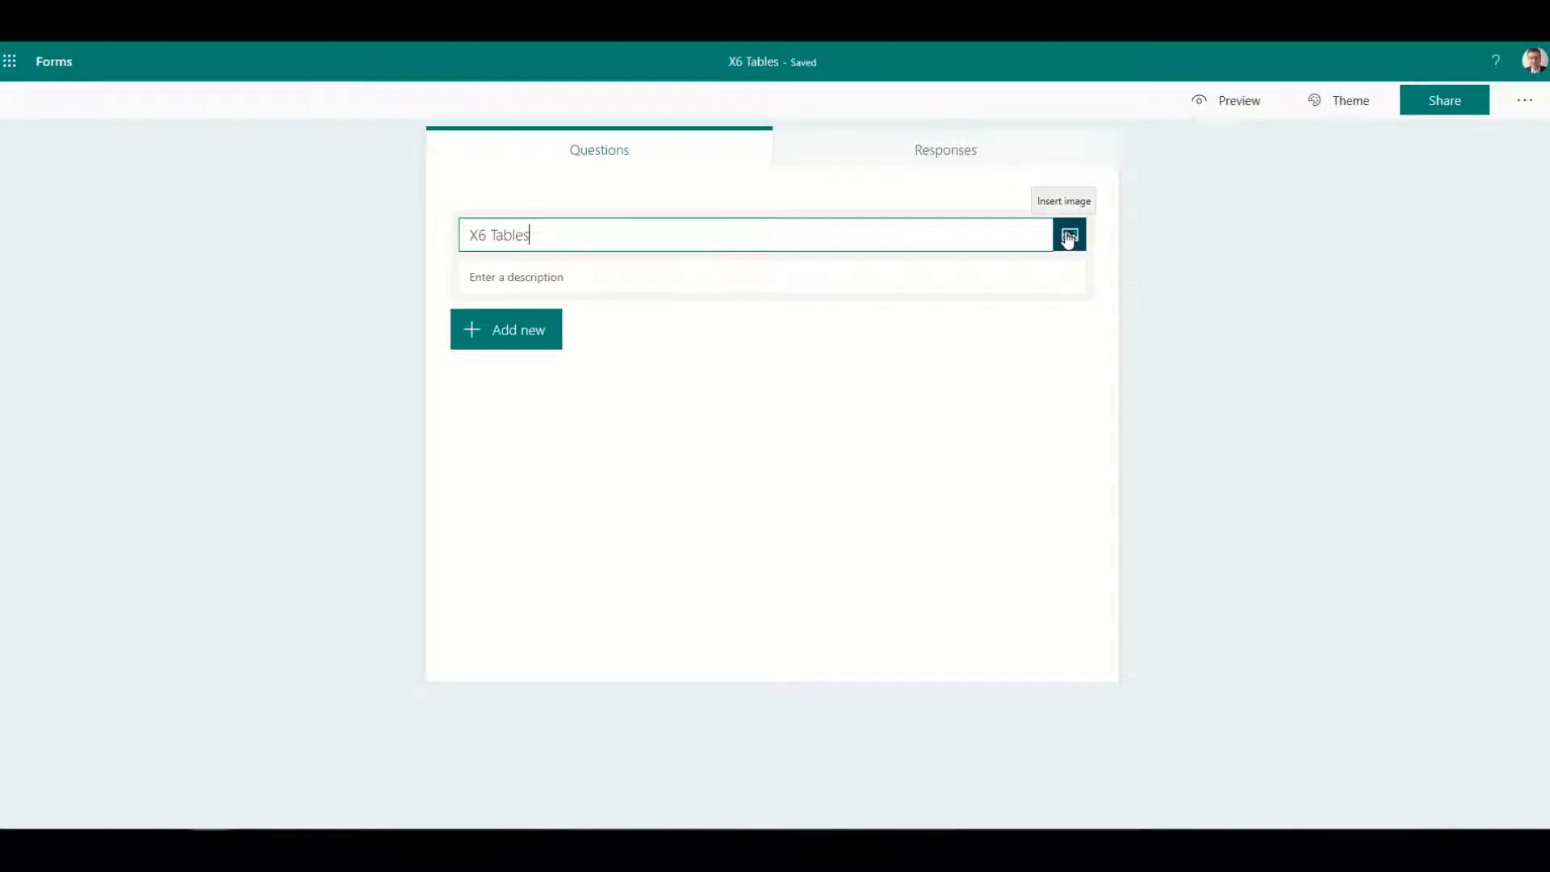
Add a text question reading "What is your name?" and make it required.
click(524, 343)
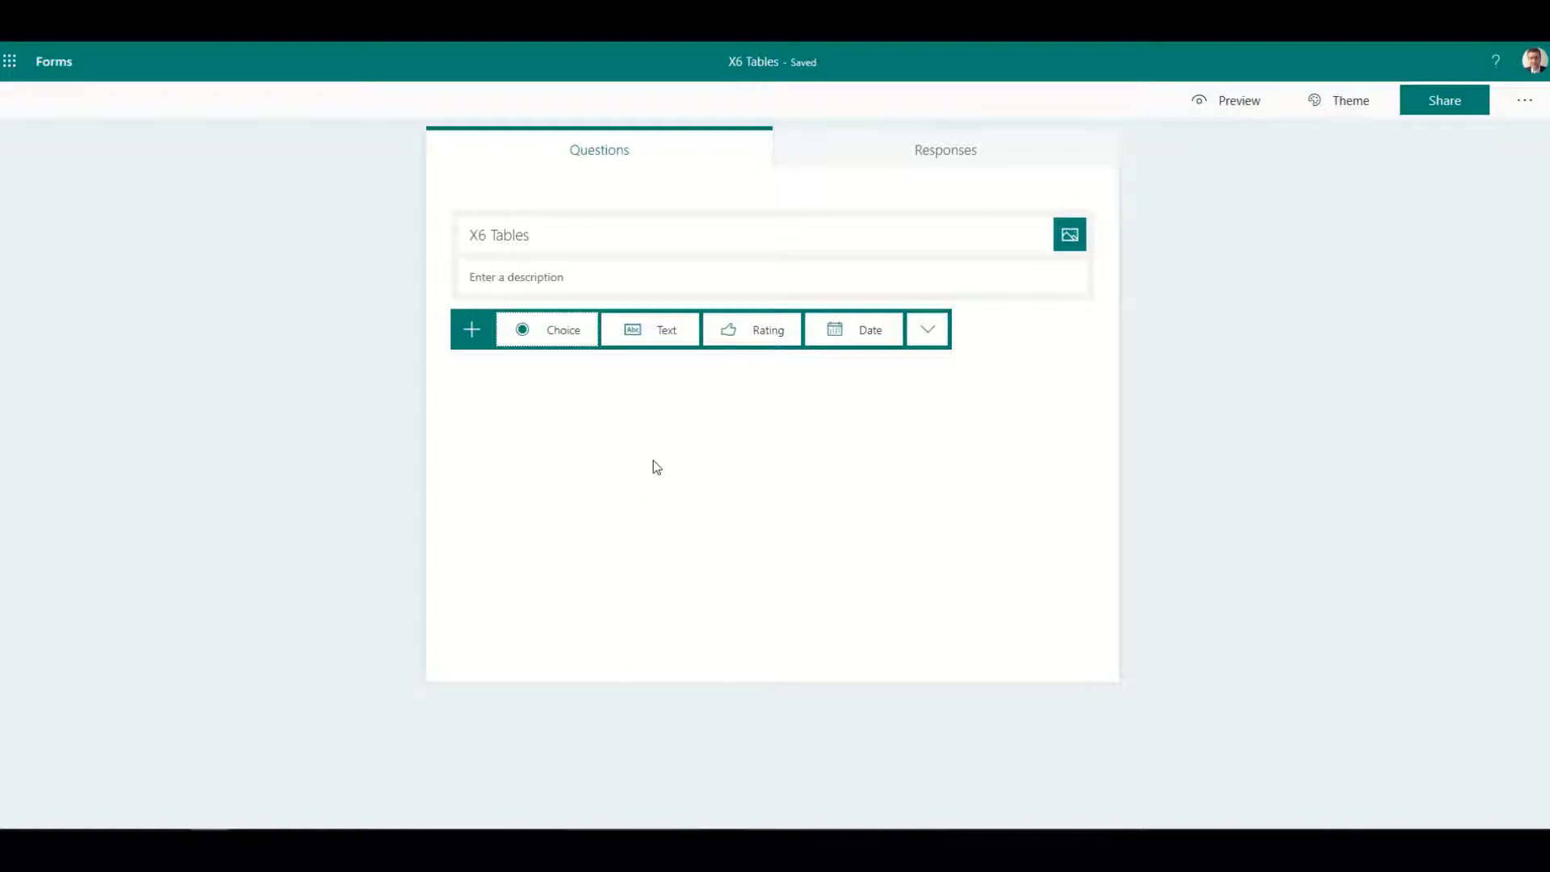
click(652, 343)
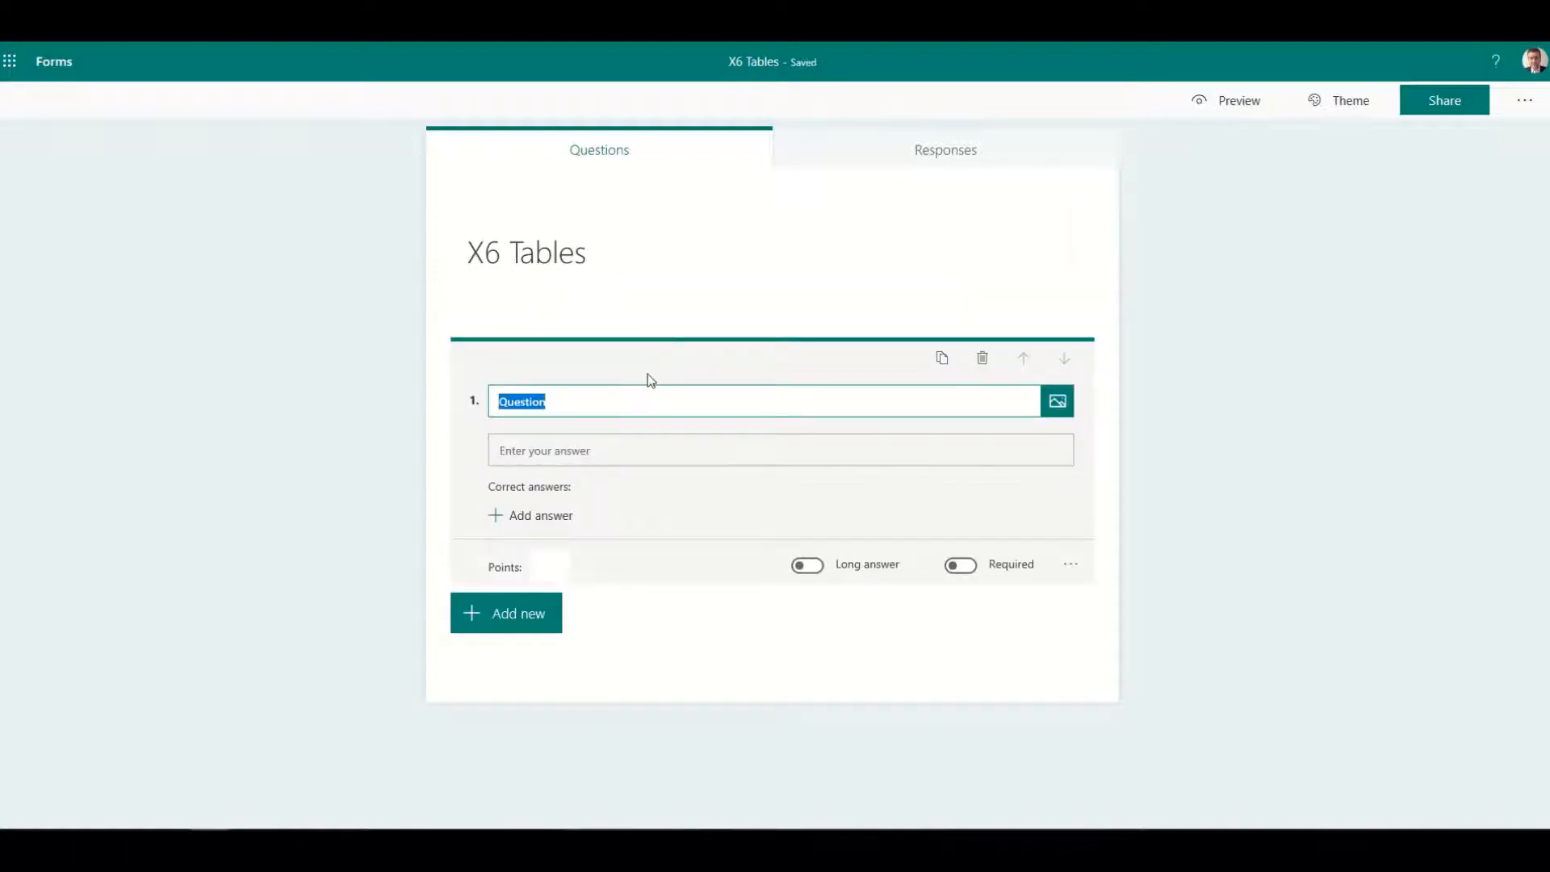
text(What is your )
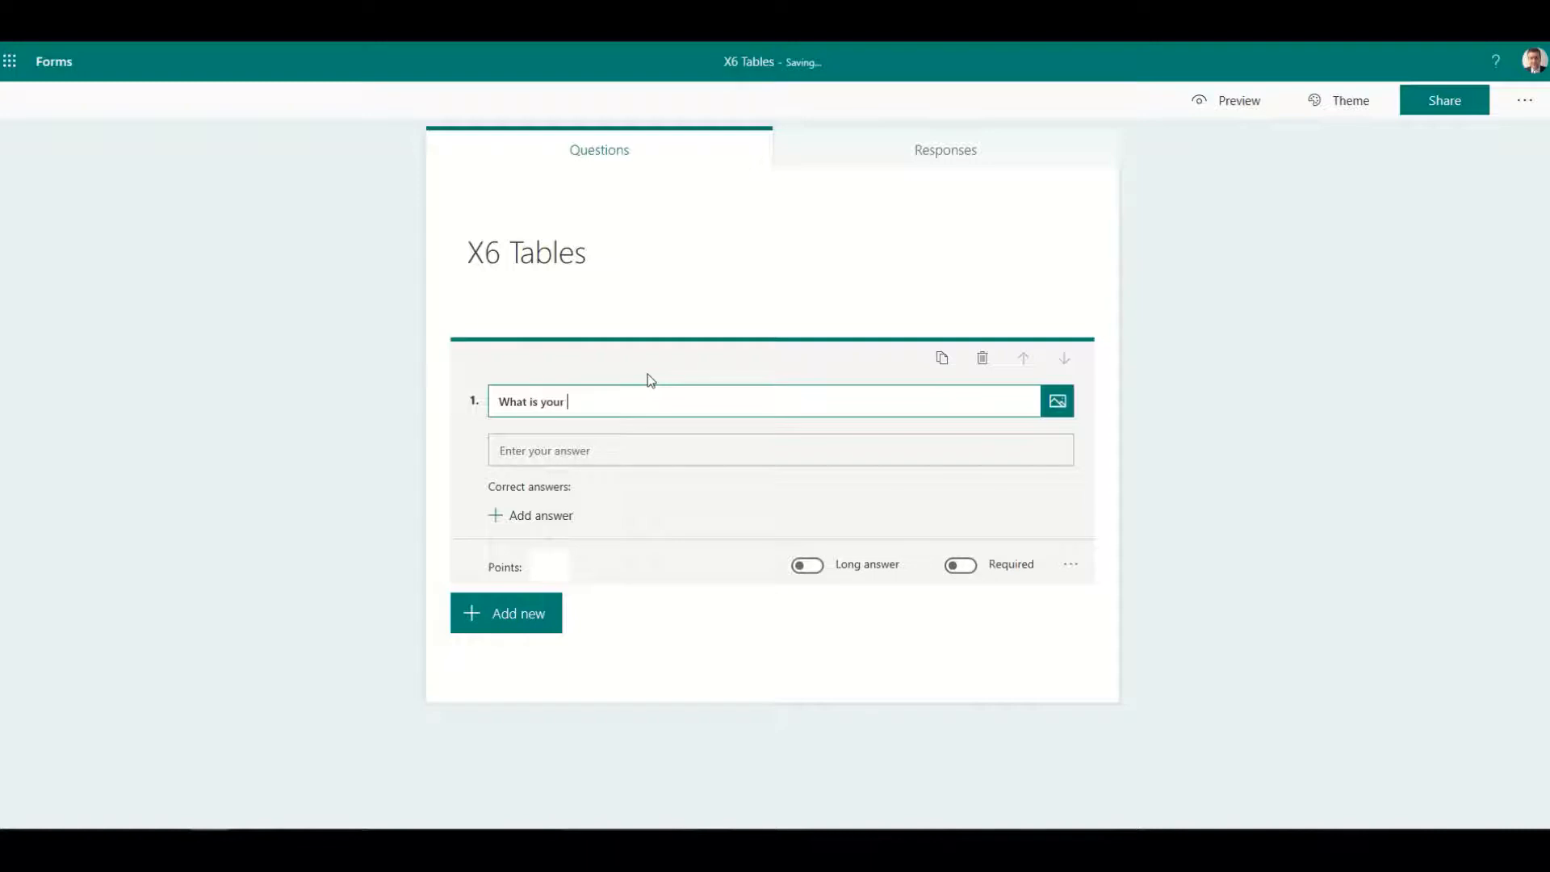
text(name?)
click(957, 567)
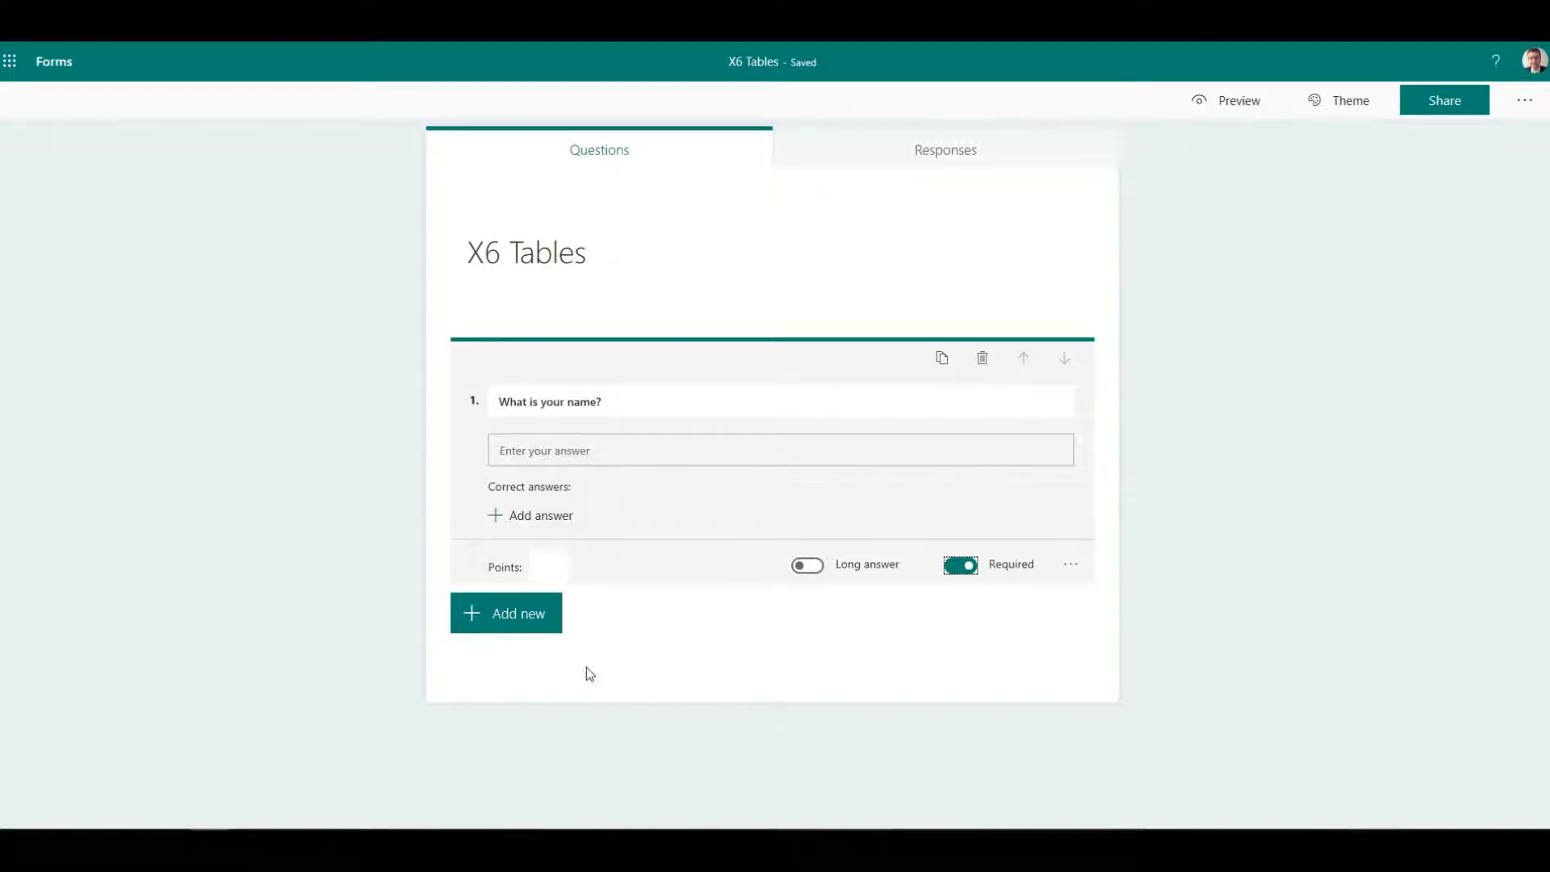
Add a choice question reading "3 x 6 =" as the quiz's second question.
click(506, 623)
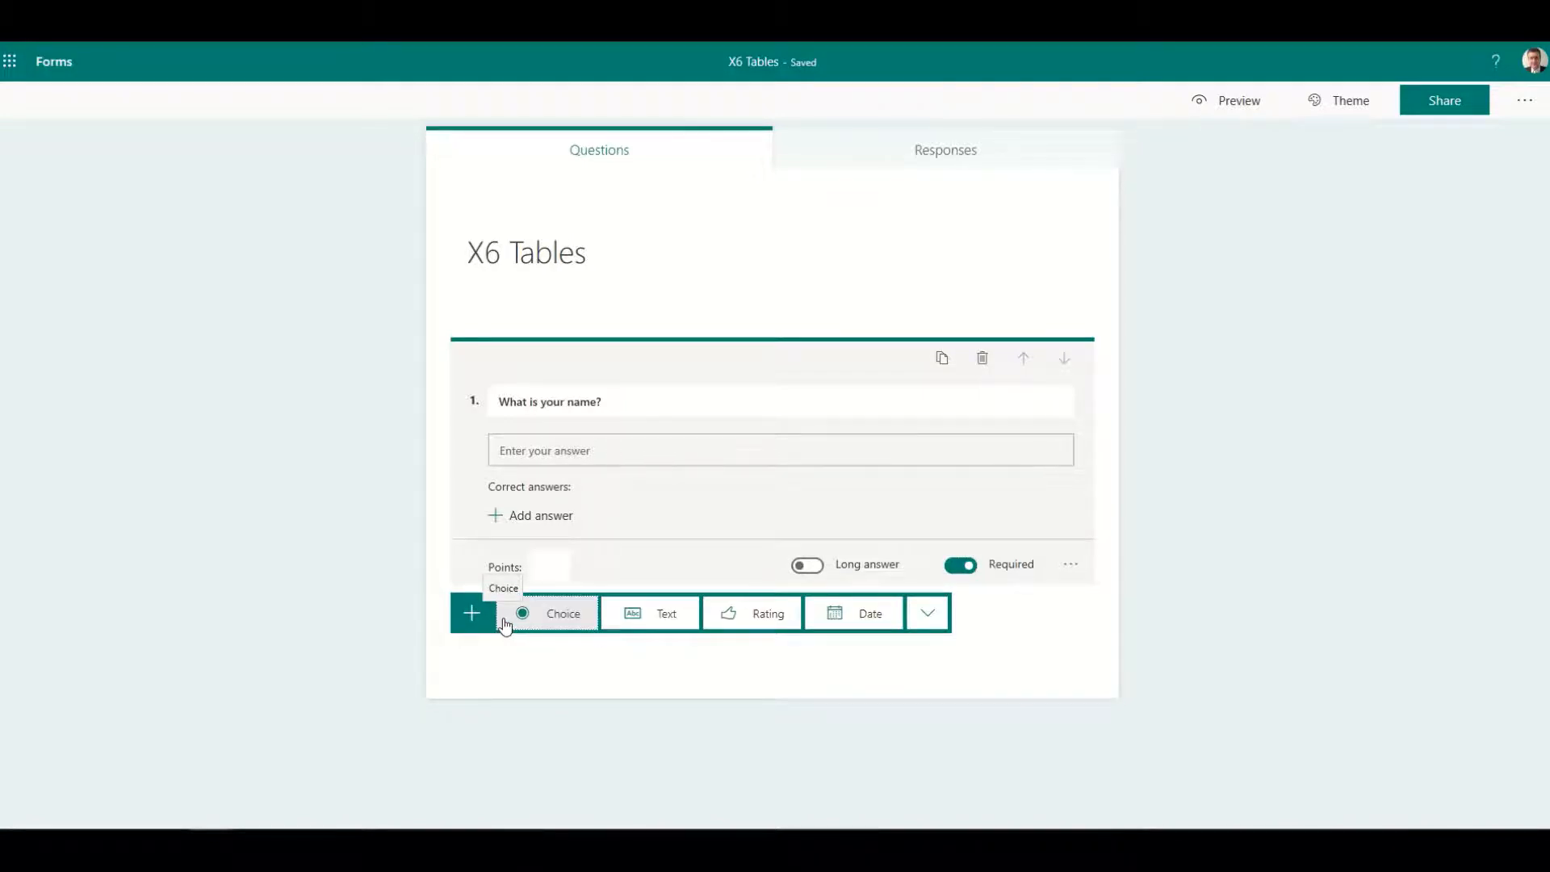
click(571, 620)
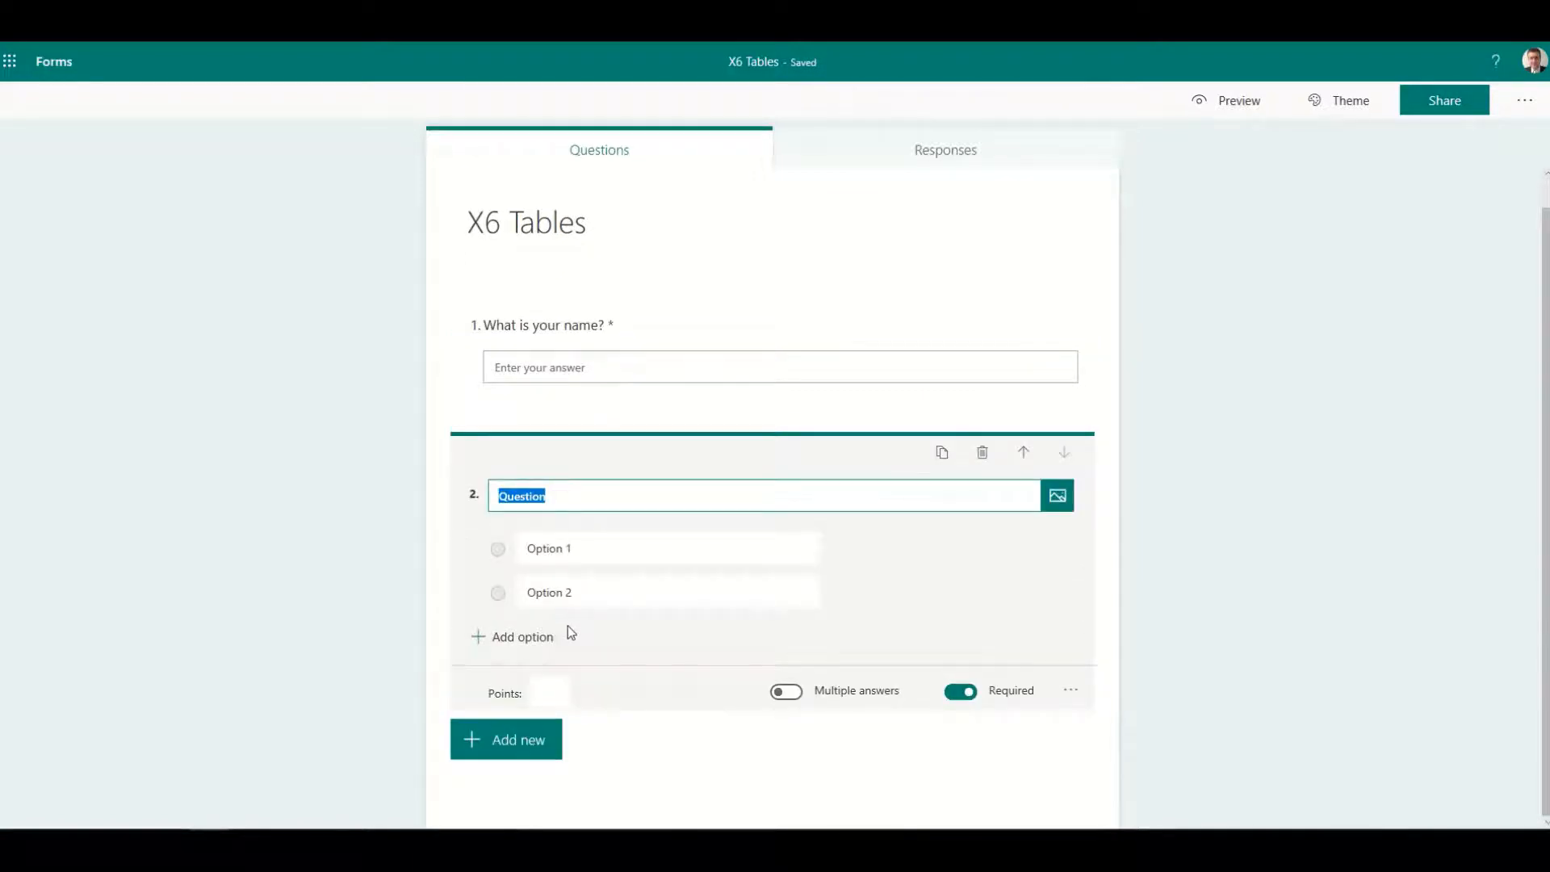
text(3 x 6)
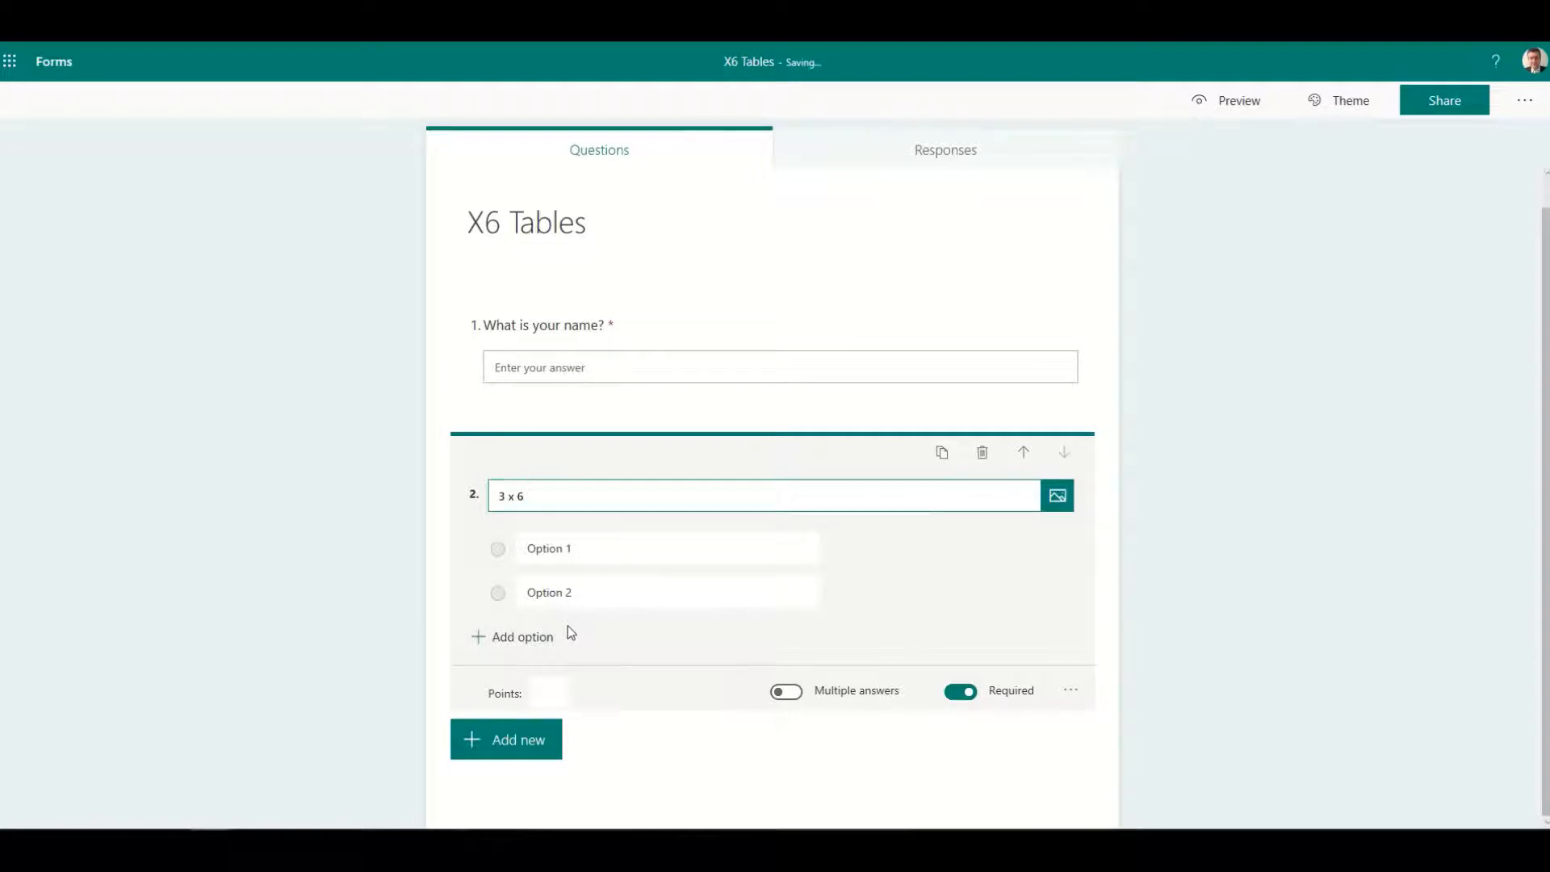
text( =)
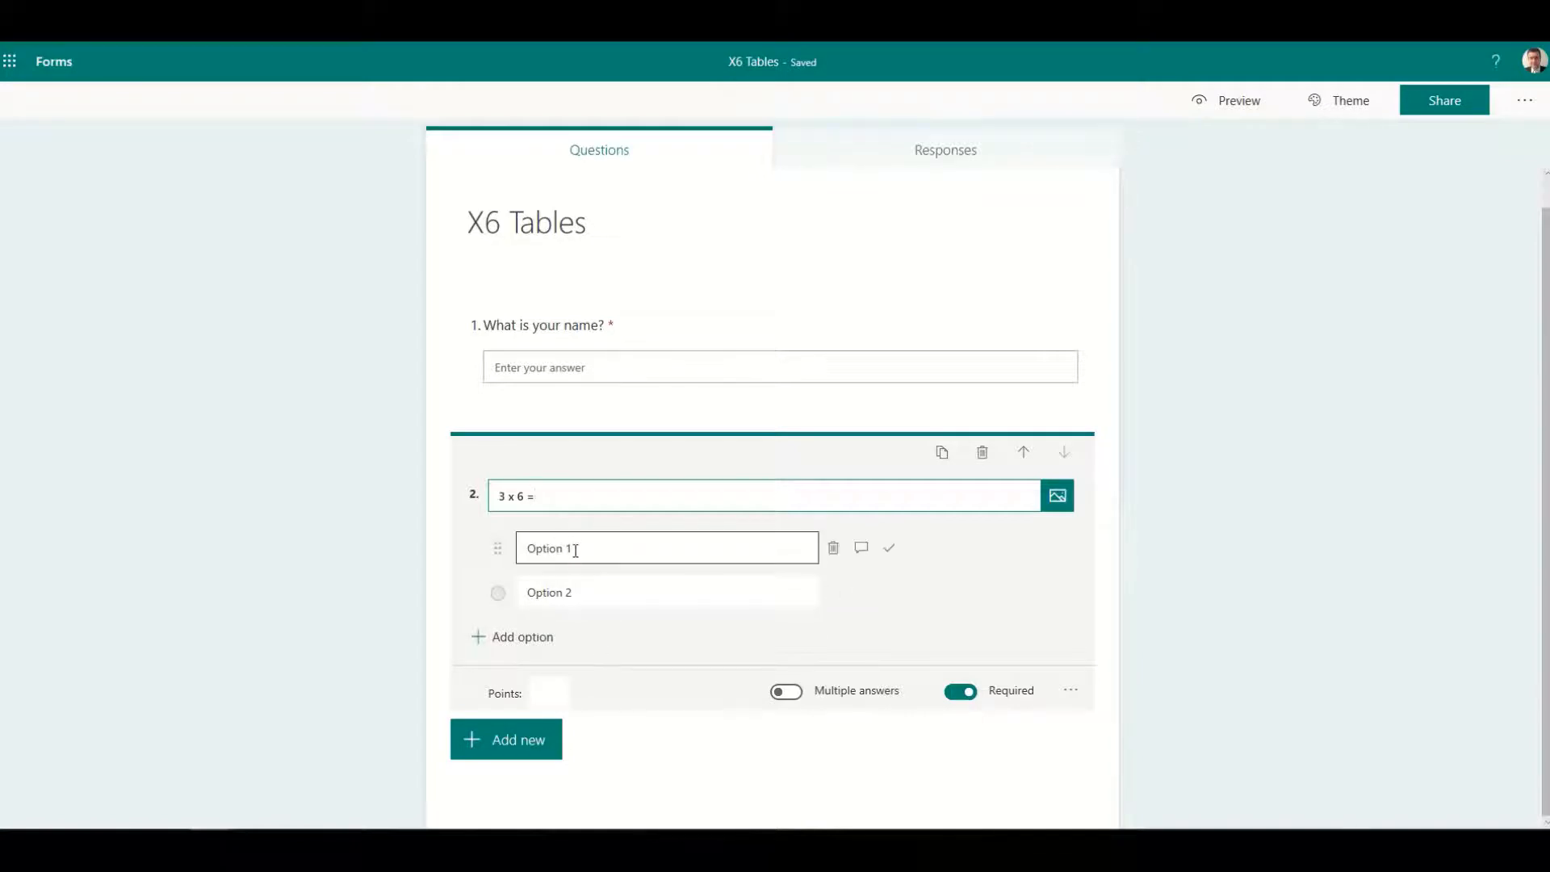
Give the "3 x 6 =" question four answer options in this order: 12, 9, 18 and 24.
click(570, 545)
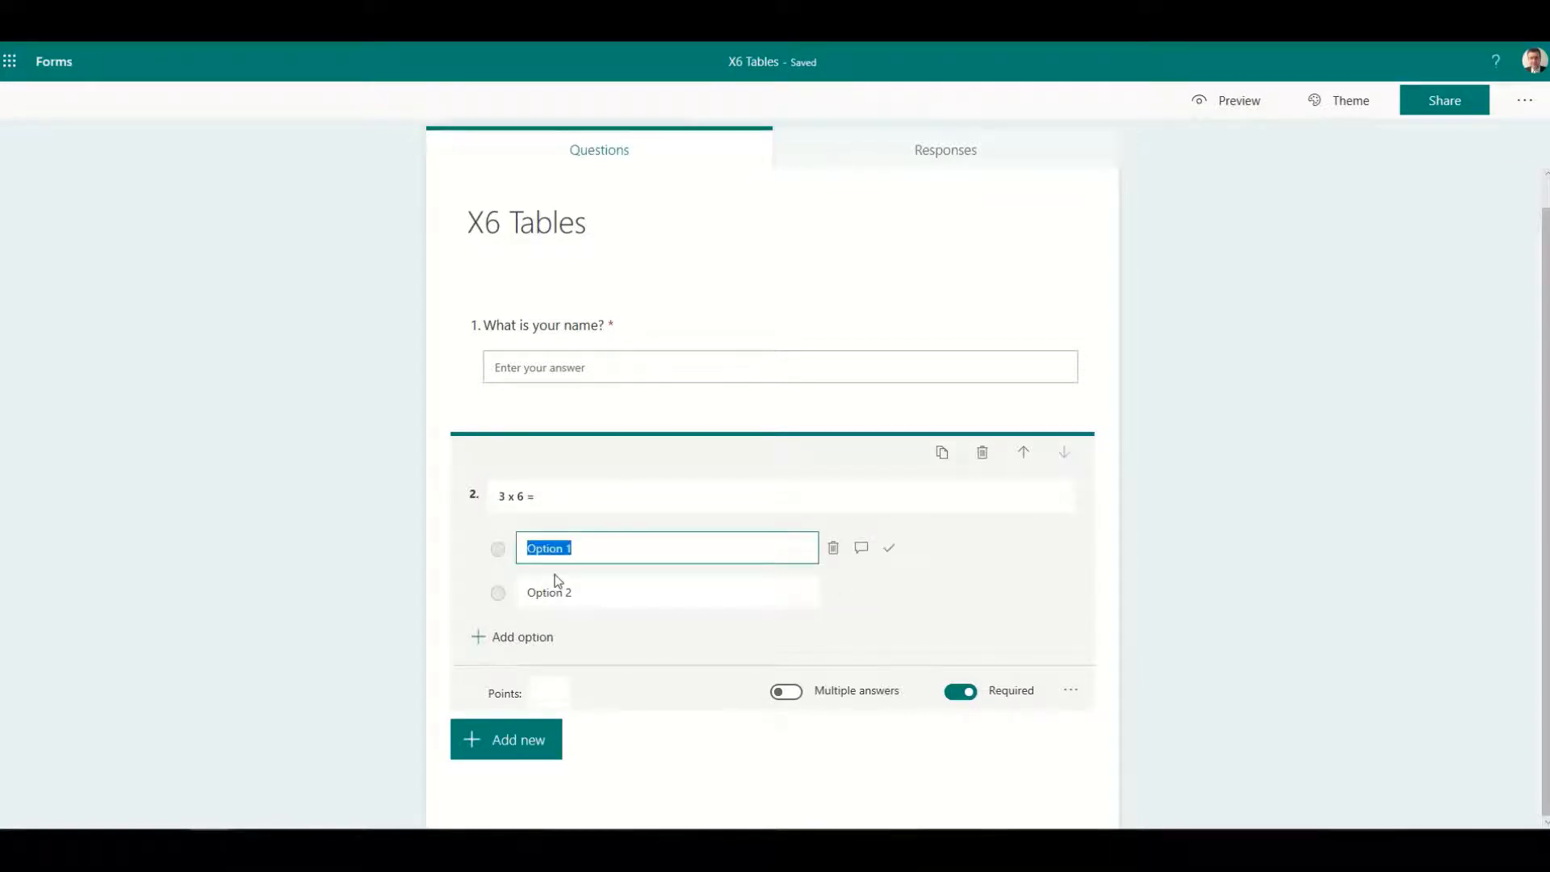
text(12)
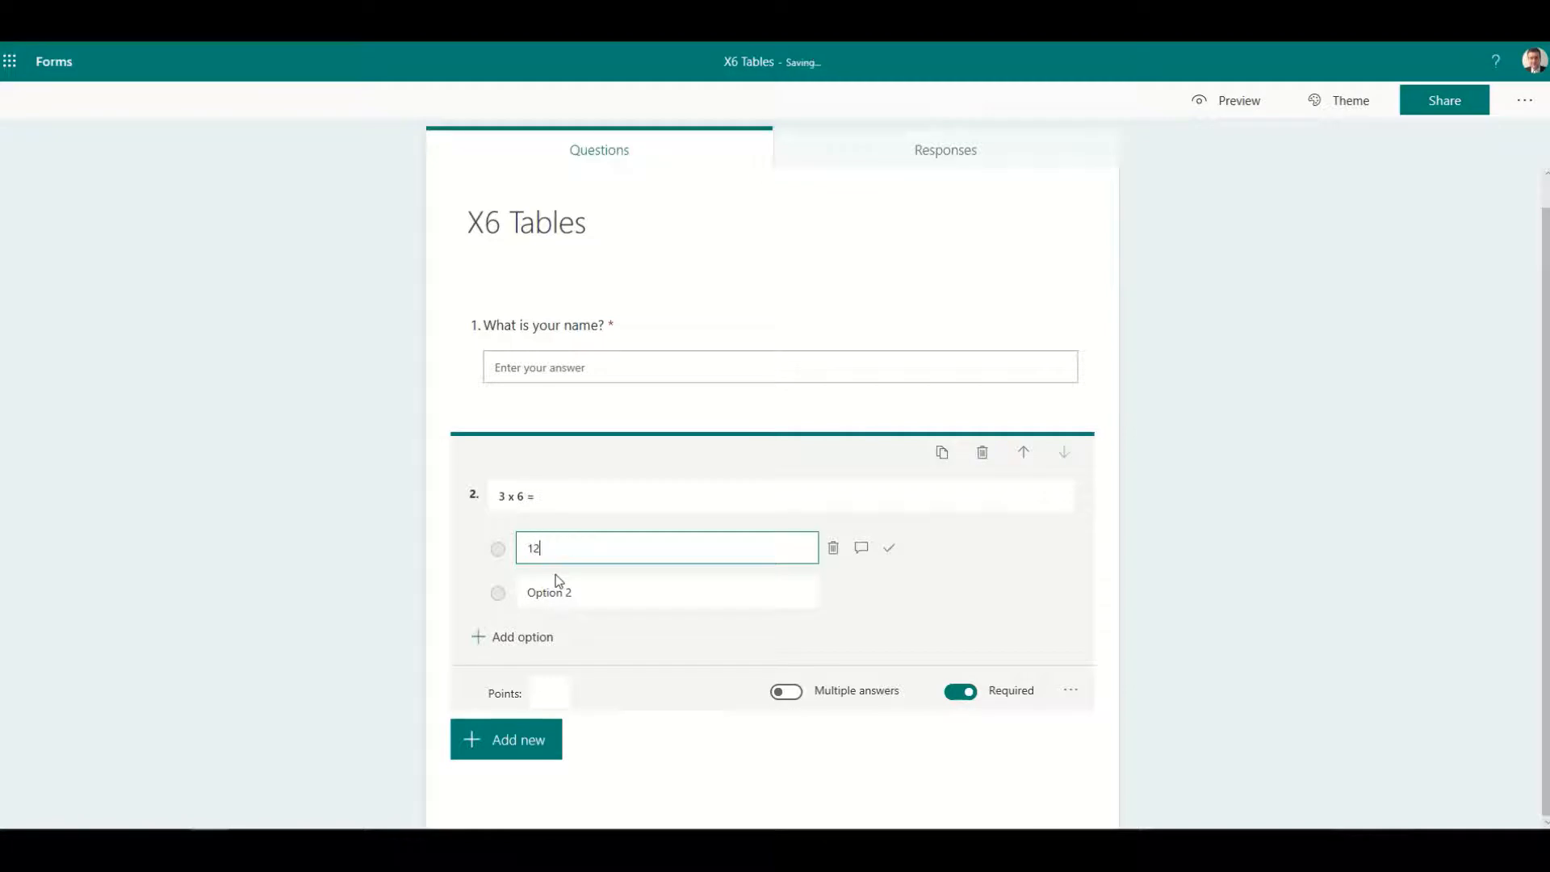
click(567, 593)
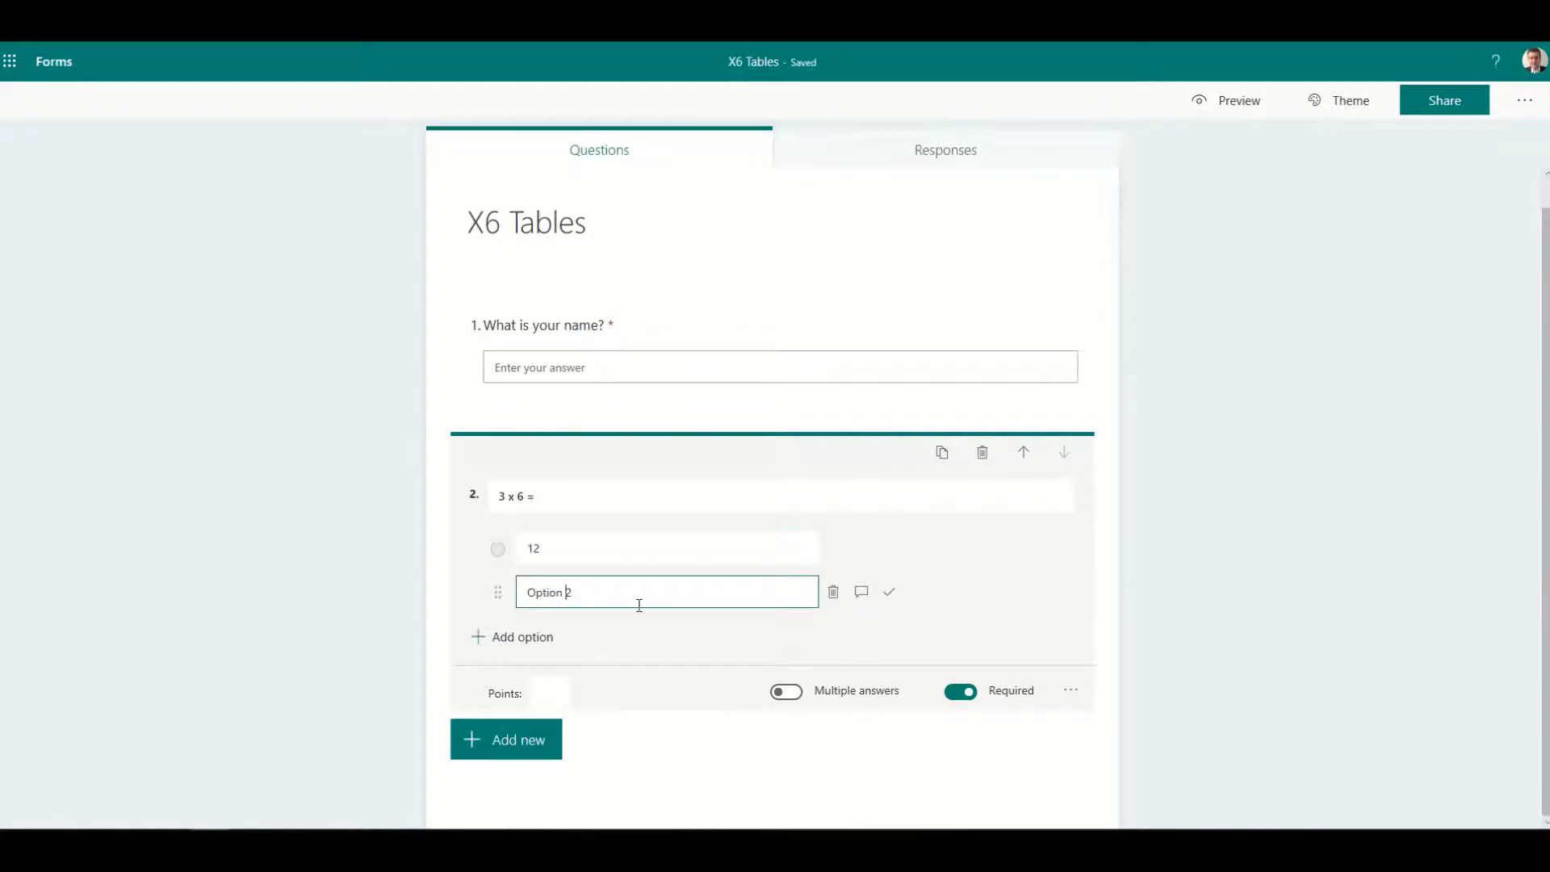
drag(638, 603, 405, 602)
text(9)
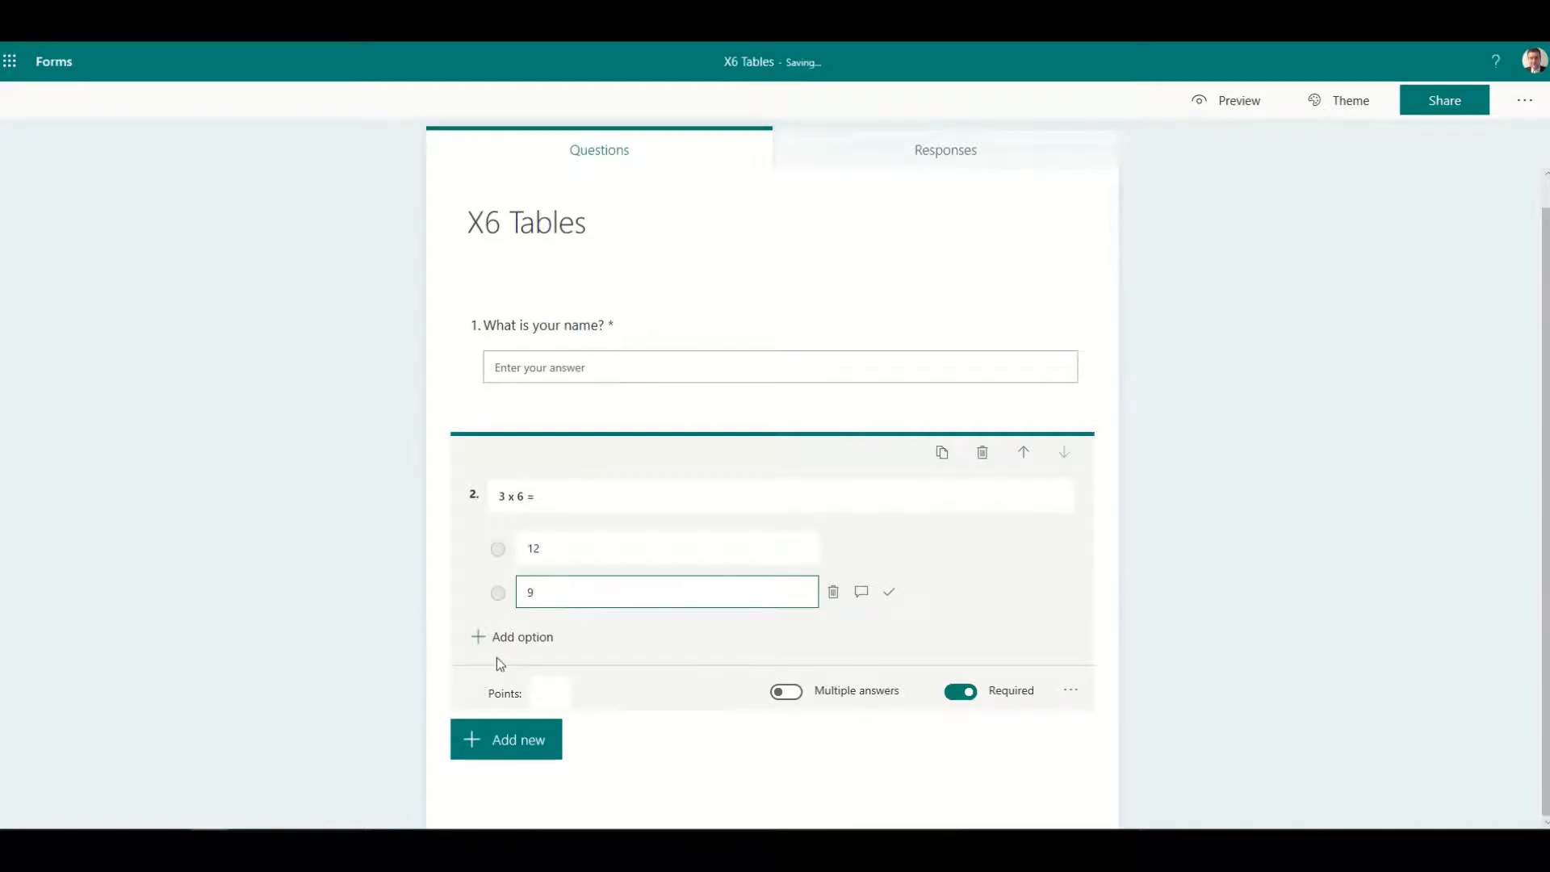
click(524, 638)
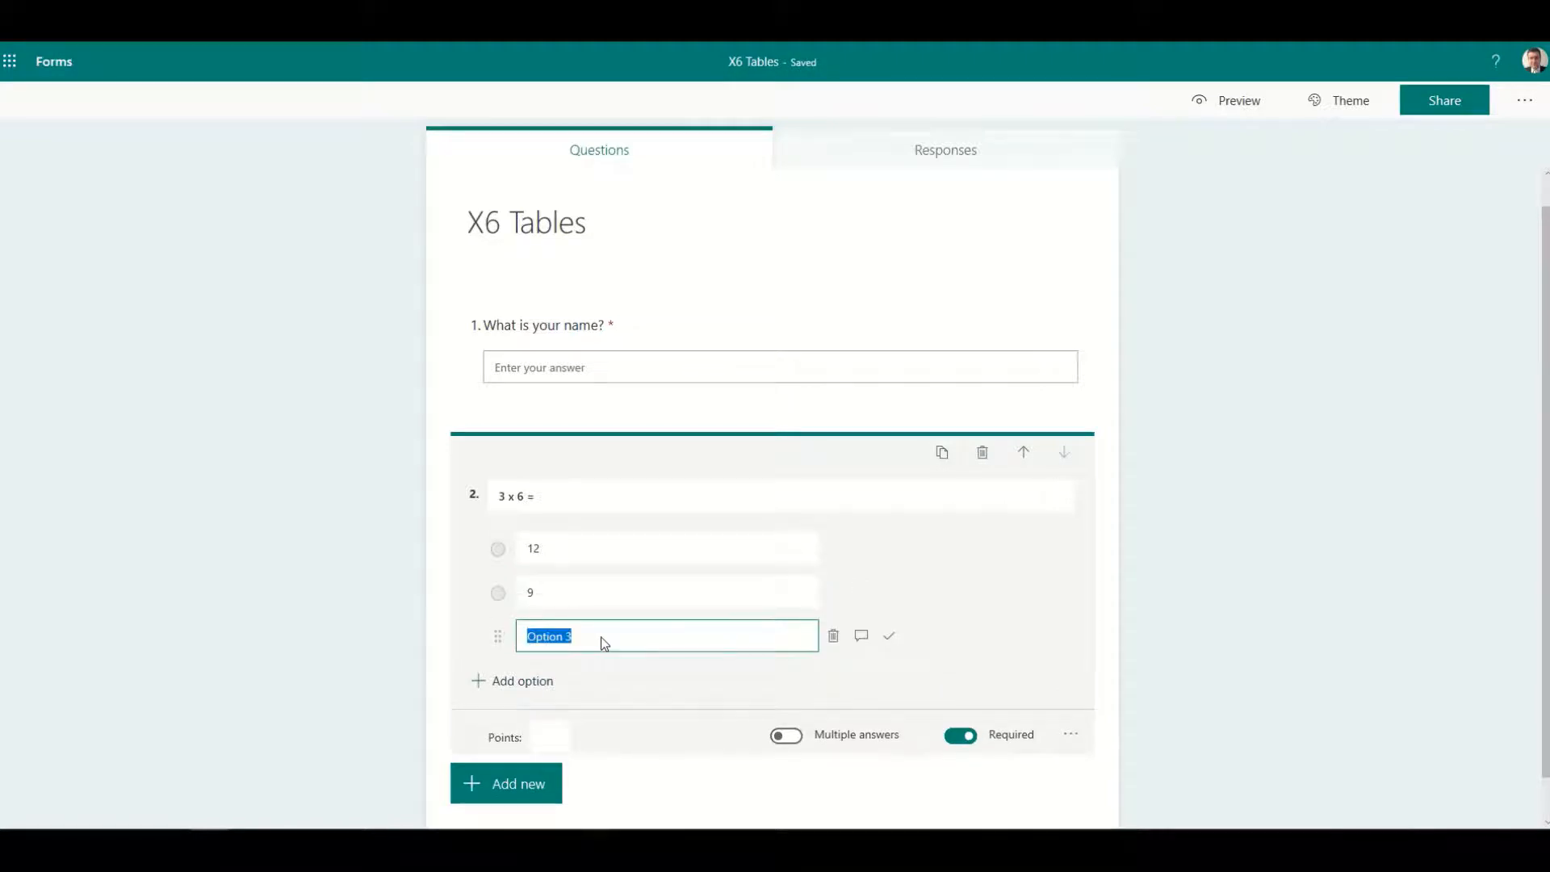
text(18)
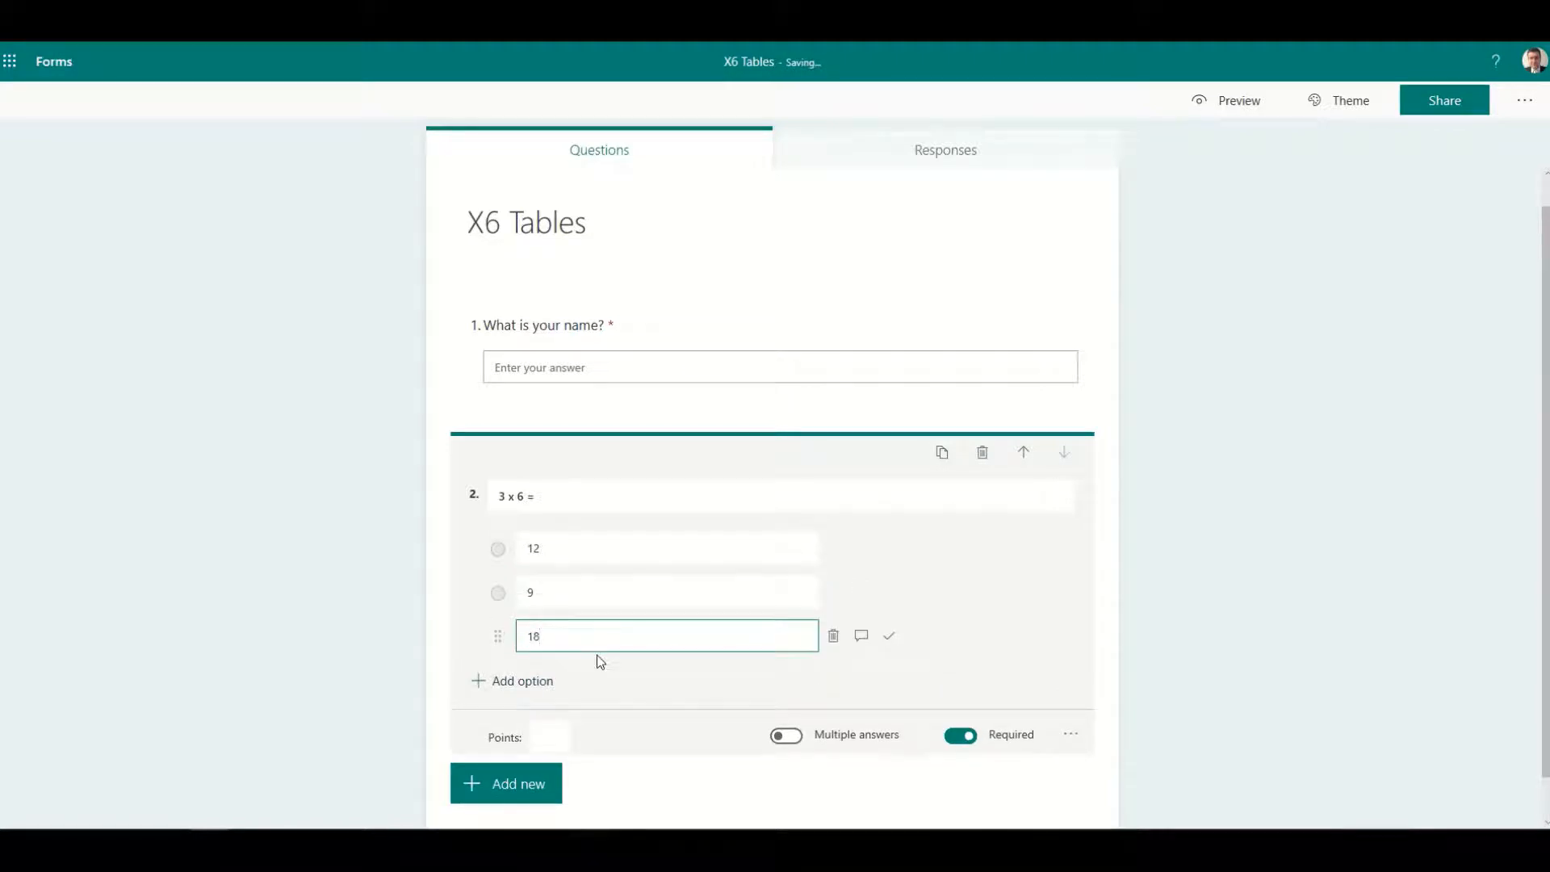
click(524, 680)
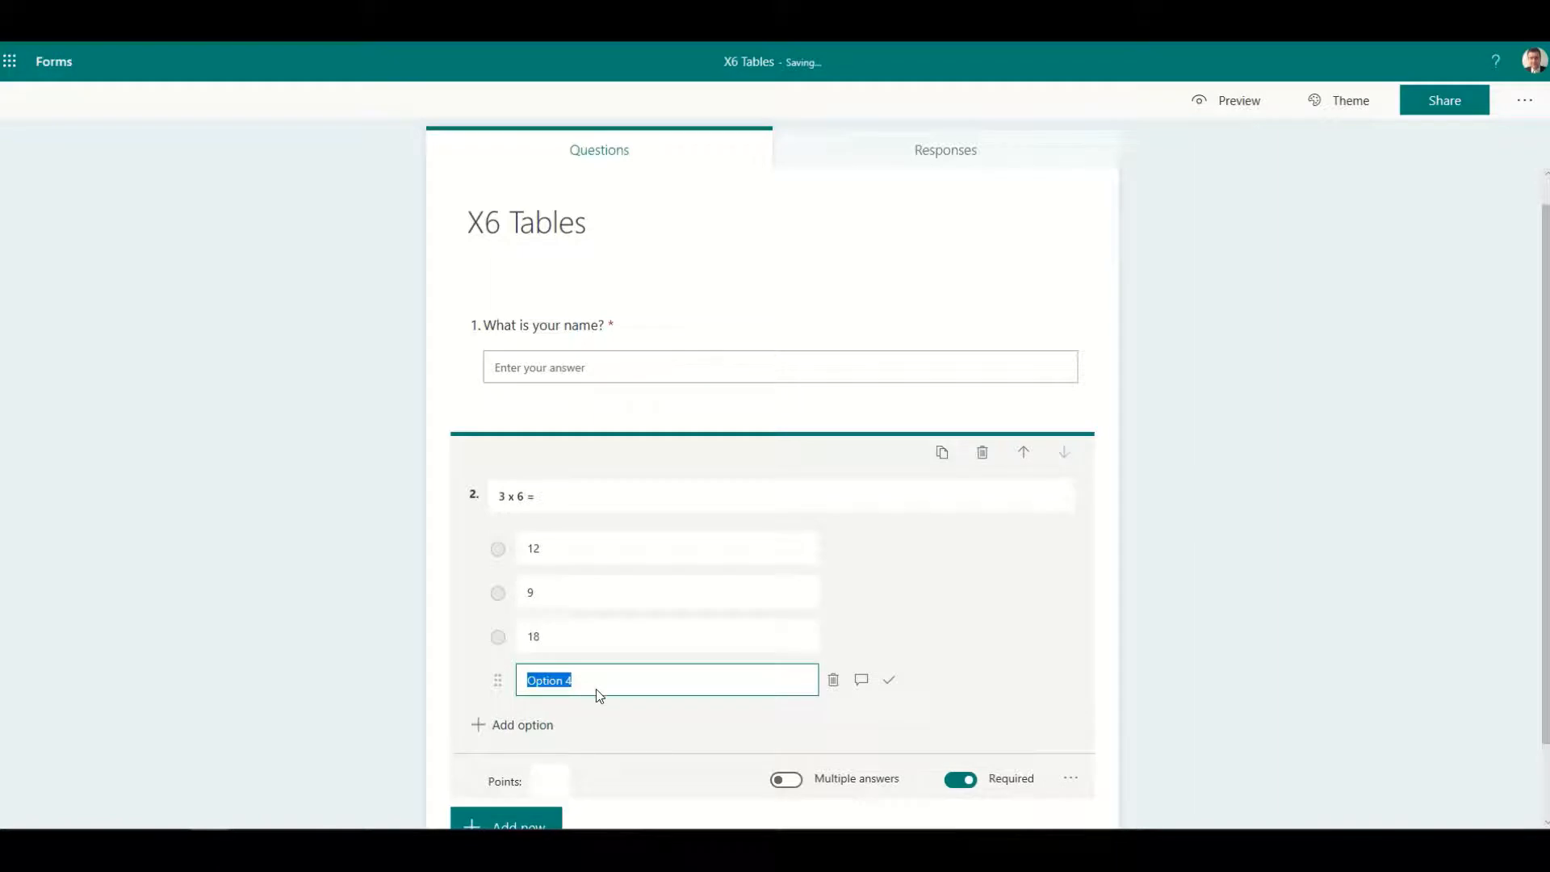
text(24)
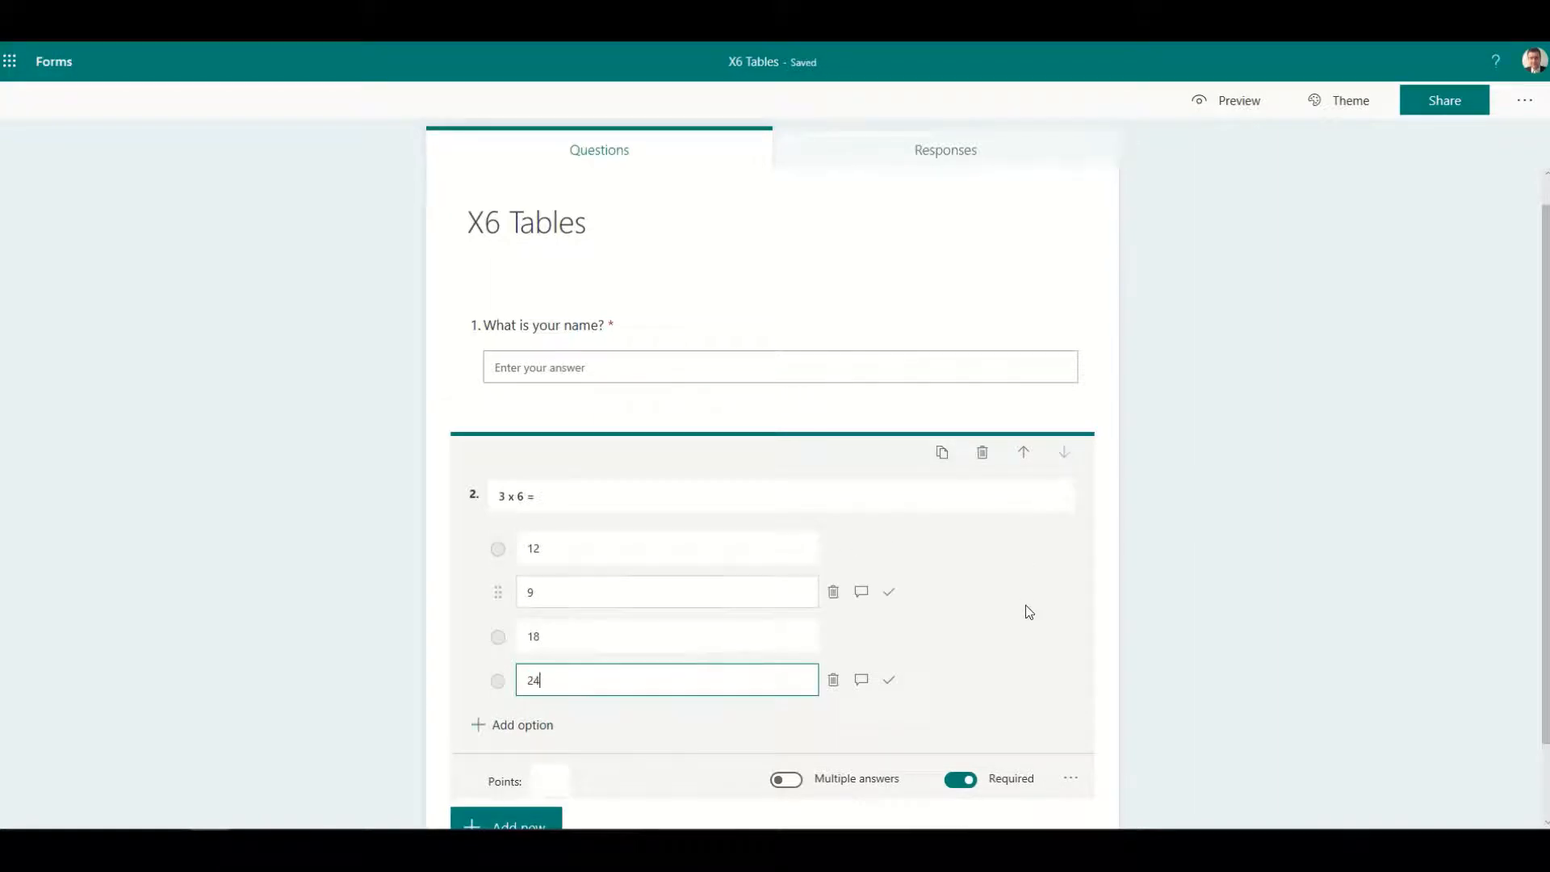
click(1027, 607)
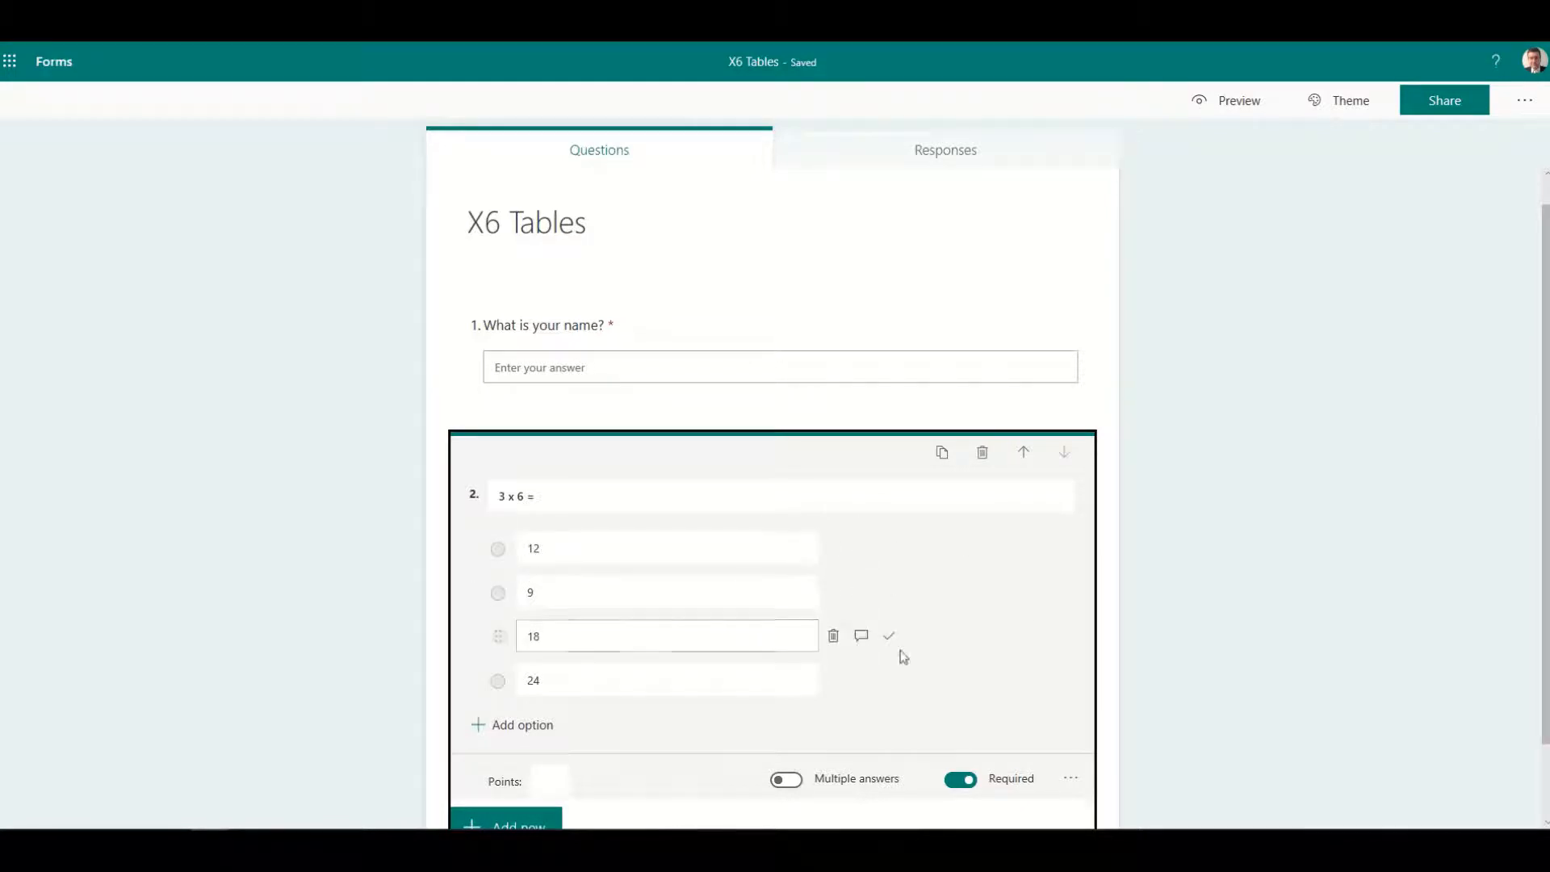
Mark 18 as the correct answer and attach the respondent message "You have added instead of multiplying" to the option 9.
mouse_move(883, 652)
click(891, 640)
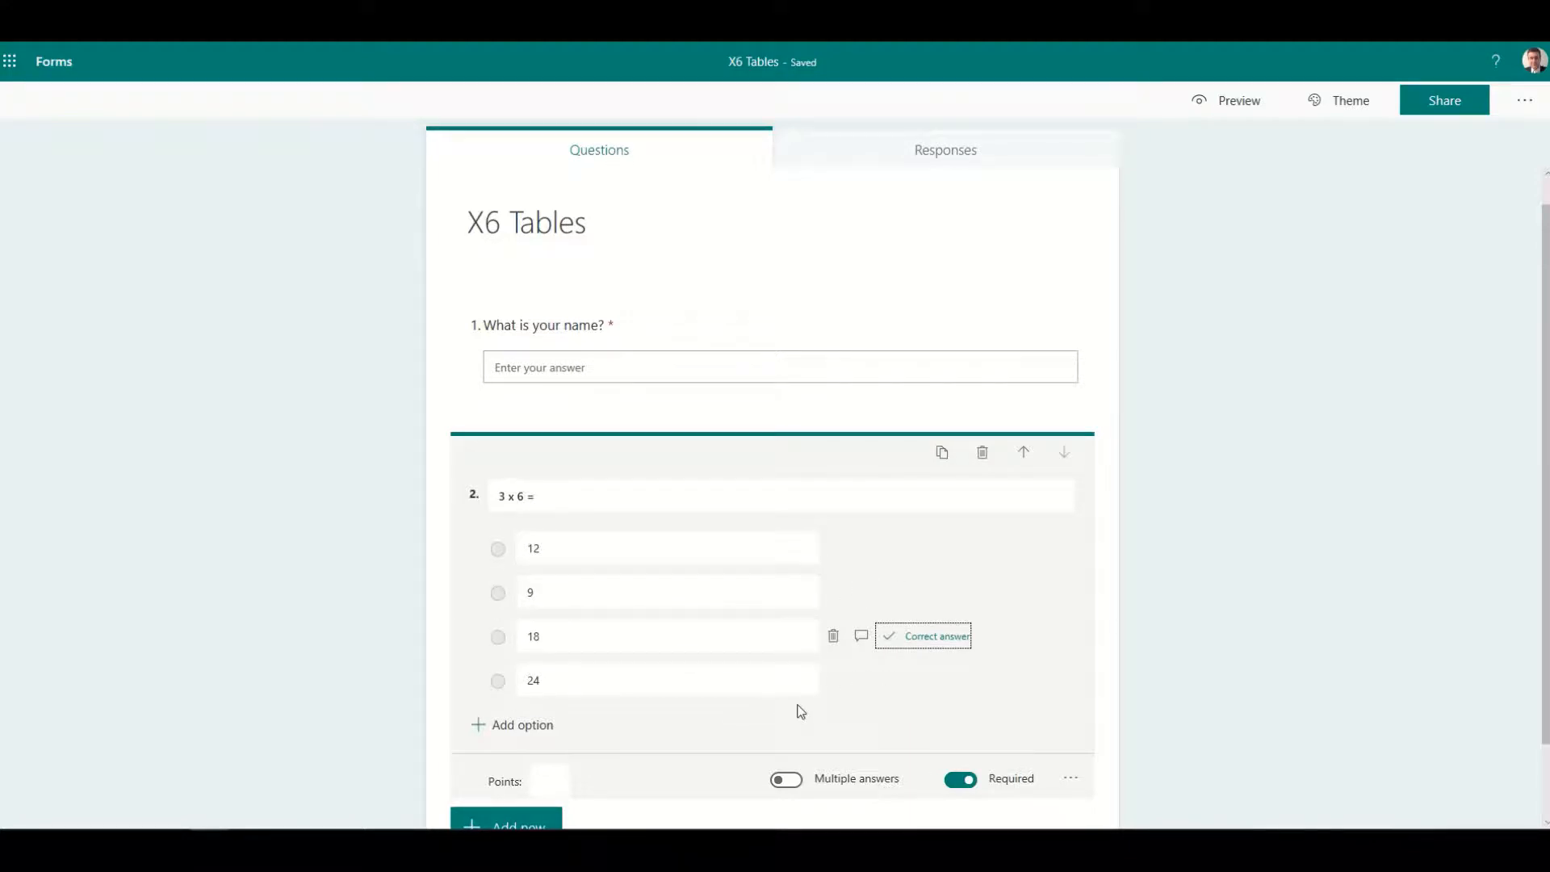
click(554, 594)
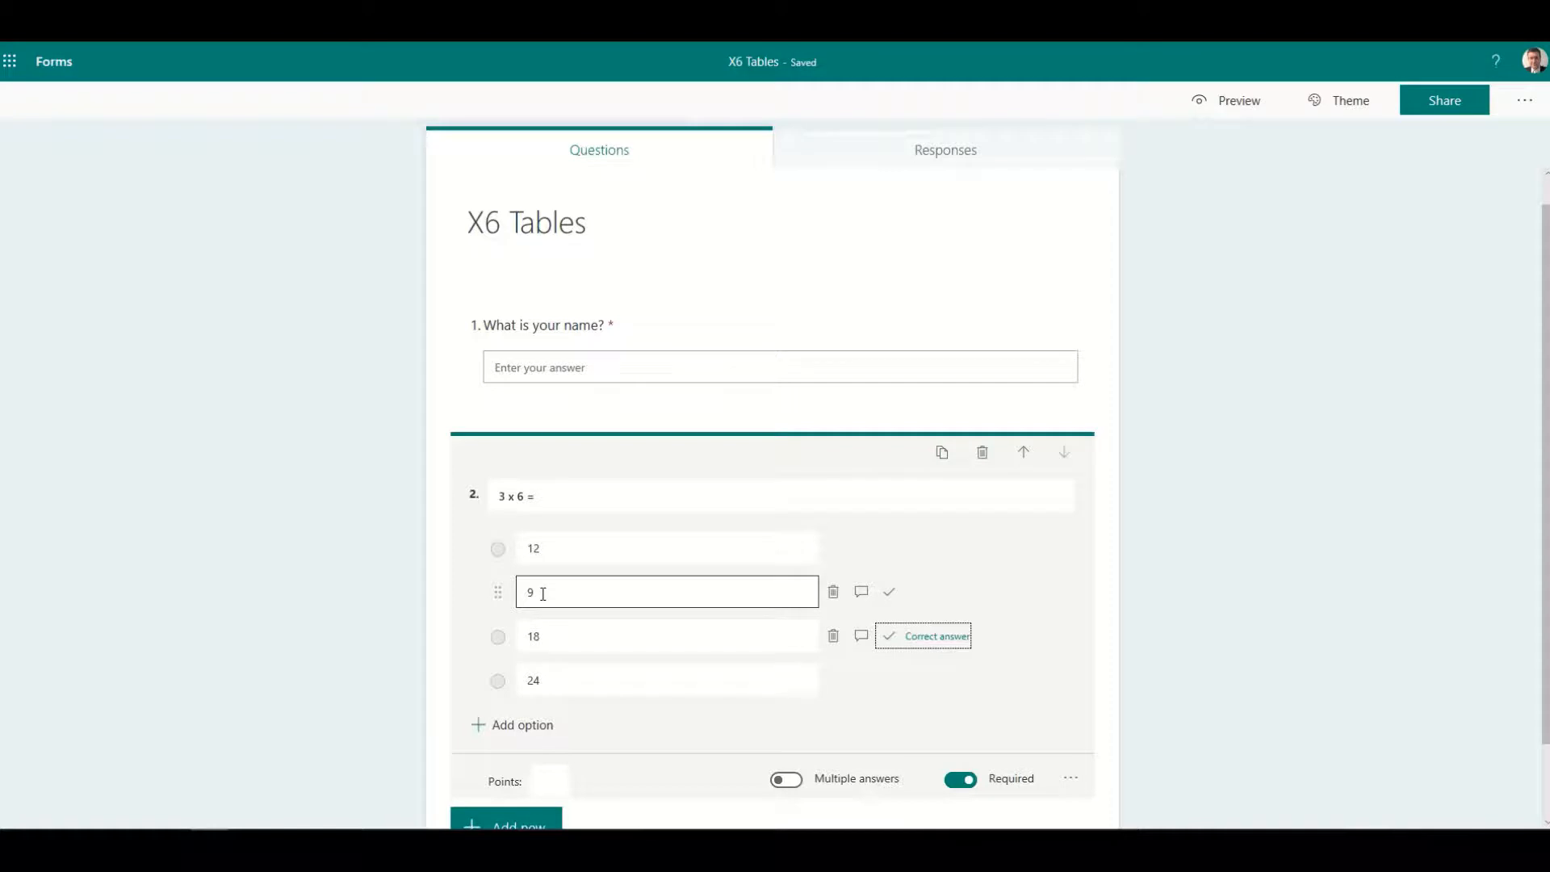
click(862, 596)
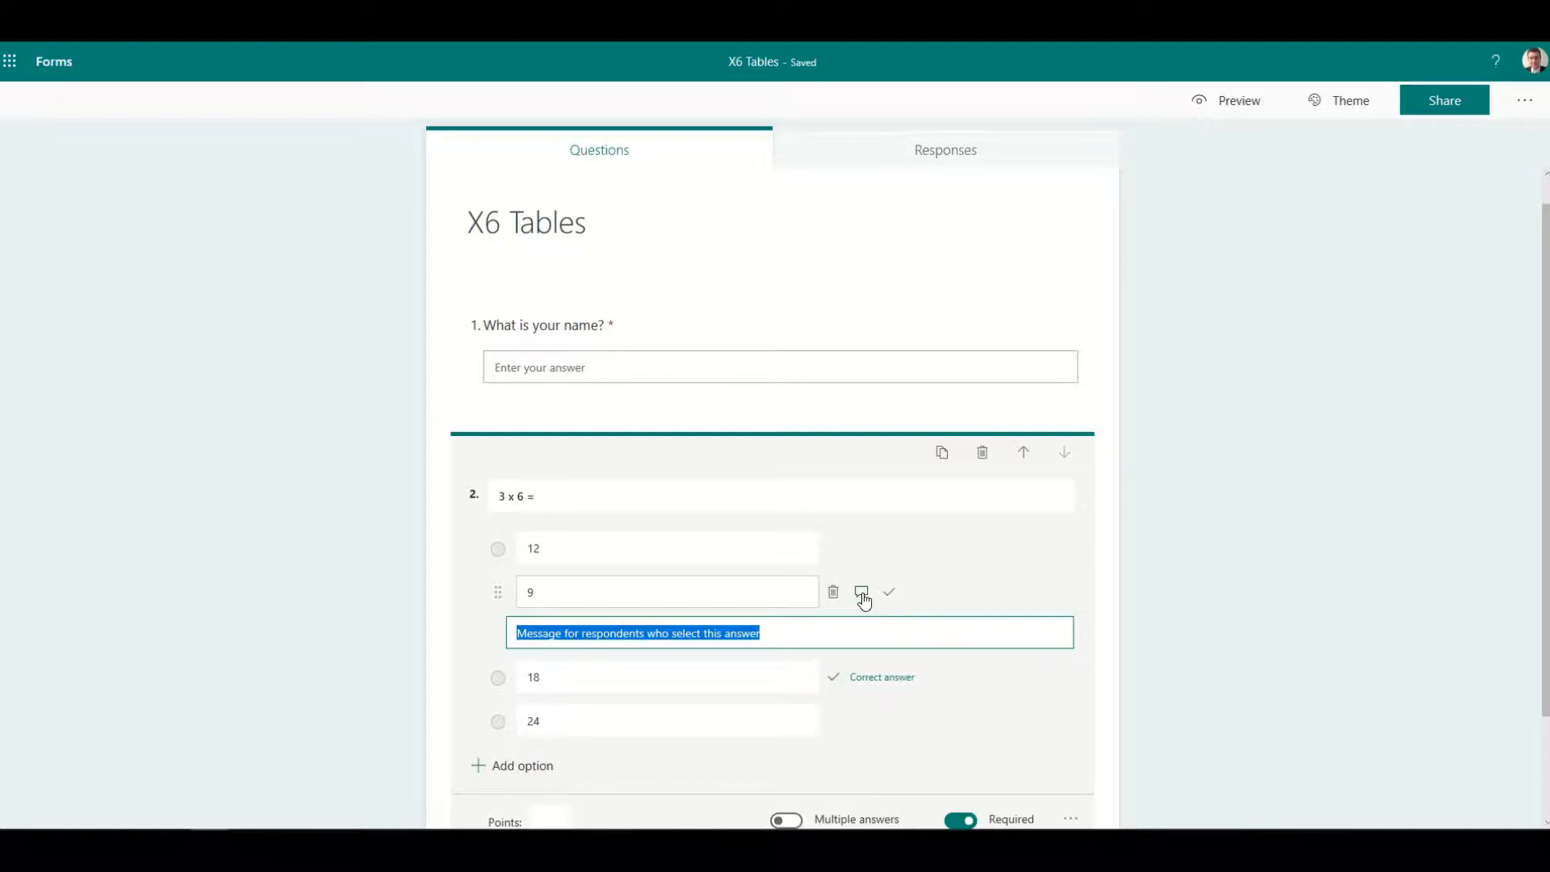
text(You have )
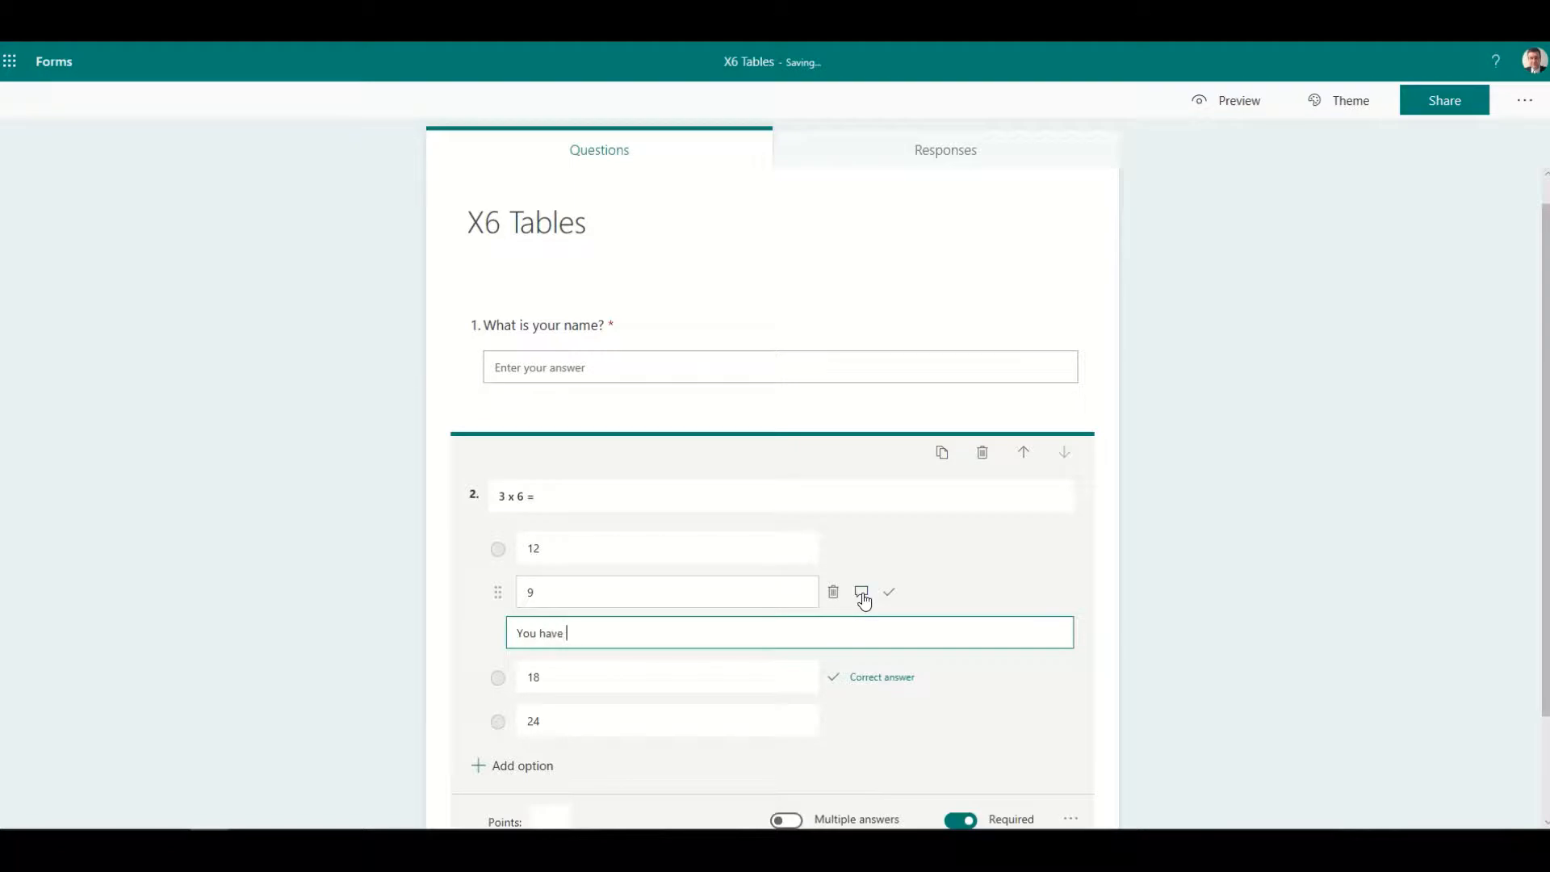
text(added instead of multiplying)
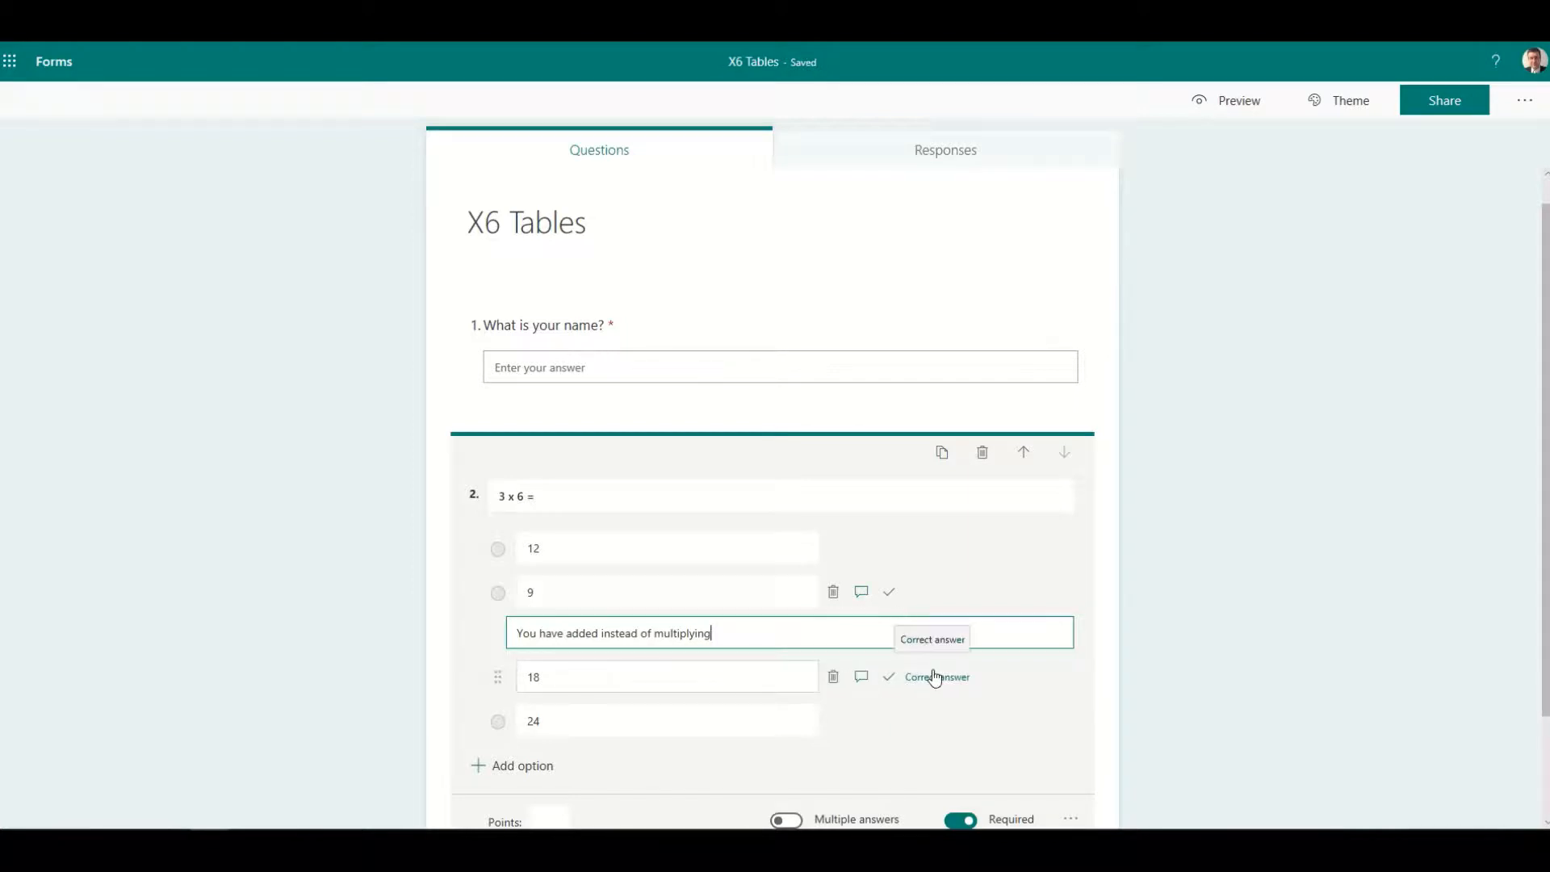
Set the points for the "3 x 6 =" question to 1.
click(934, 678)
scroll(842, 495, down, 2)
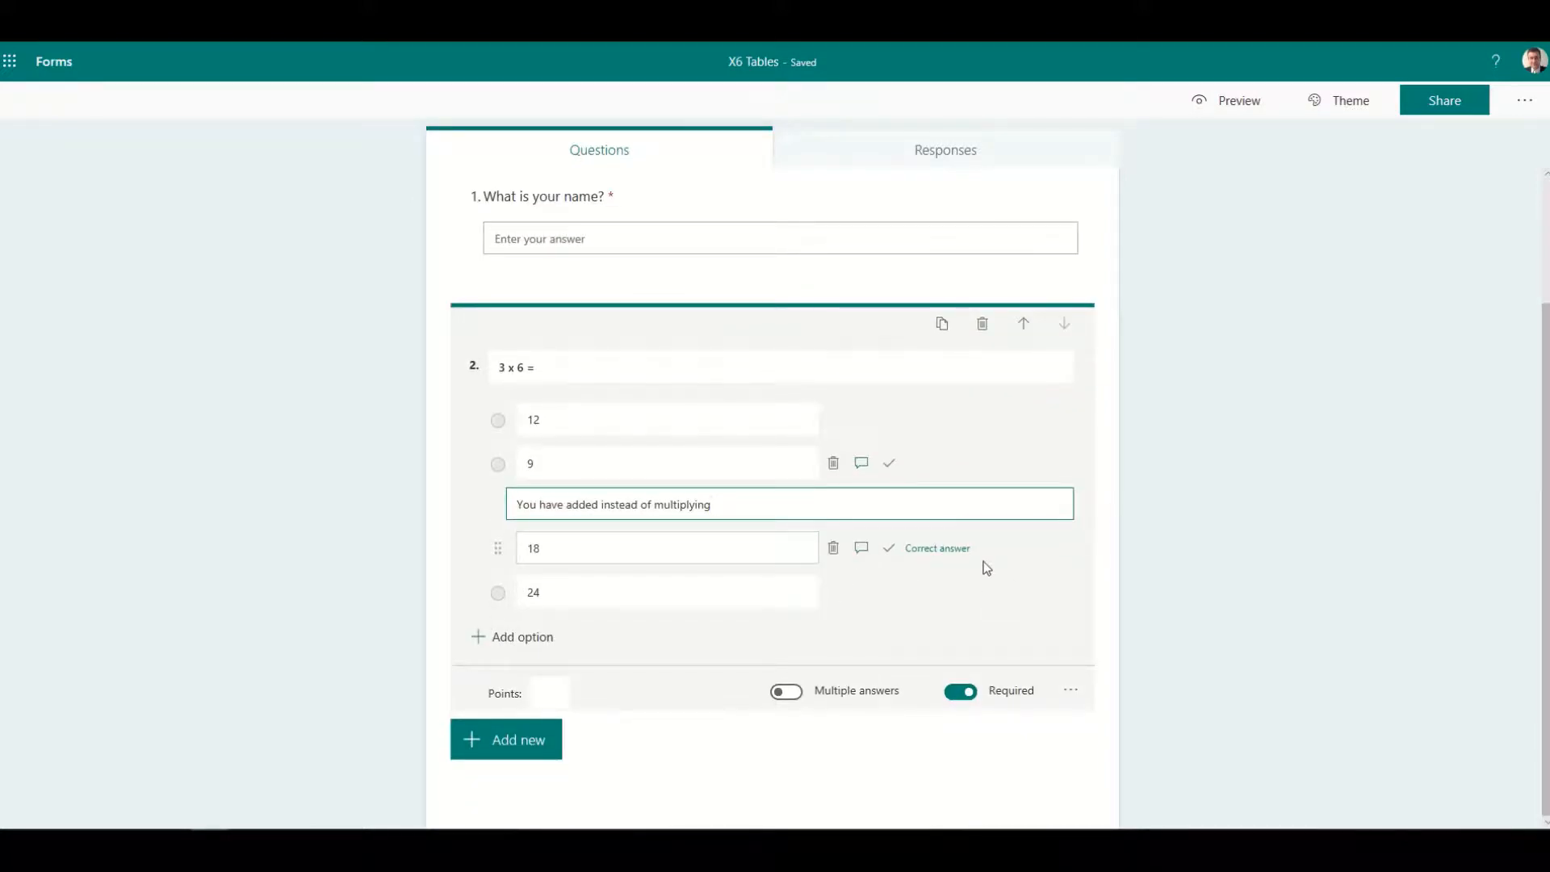
click(550, 692)
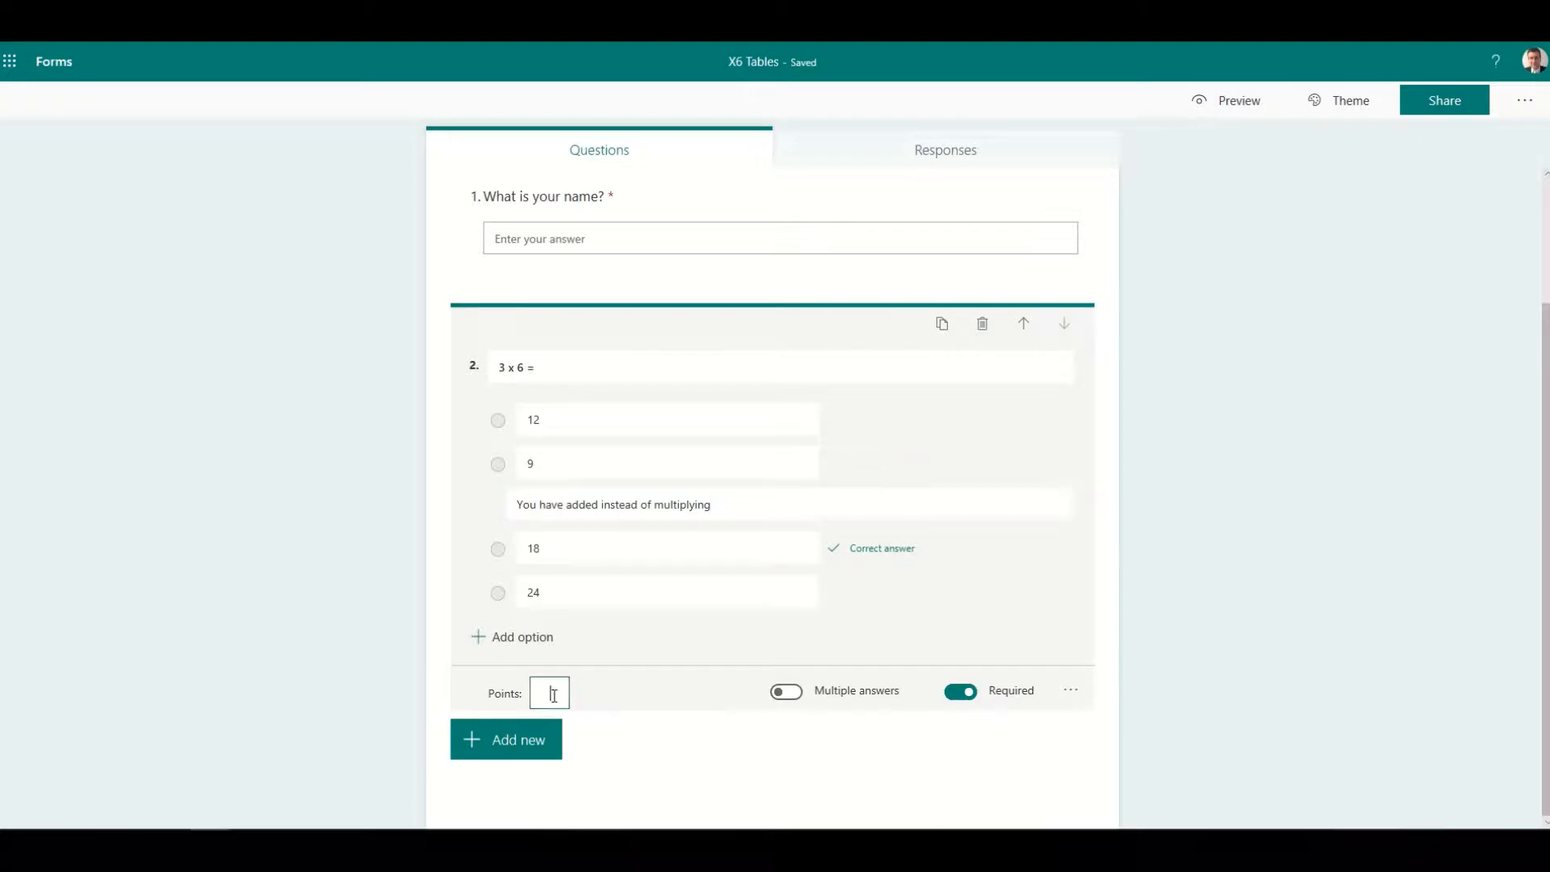
text(1)
Start adding a third question and view the additional question types, including the Likert description.
click(526, 758)
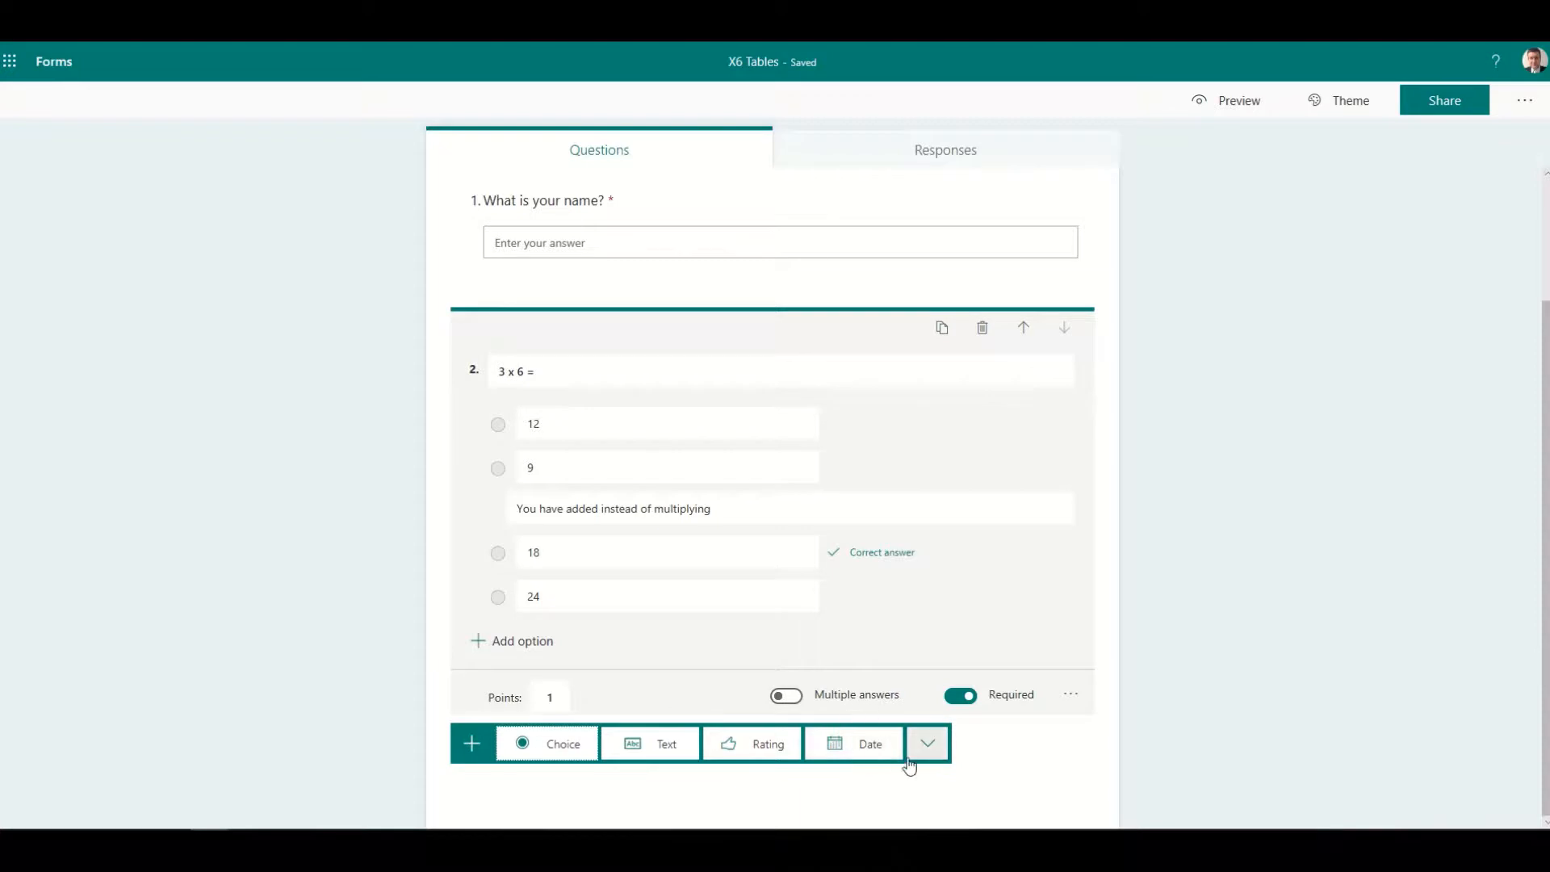
click(927, 743)
mouse_move(971, 722)
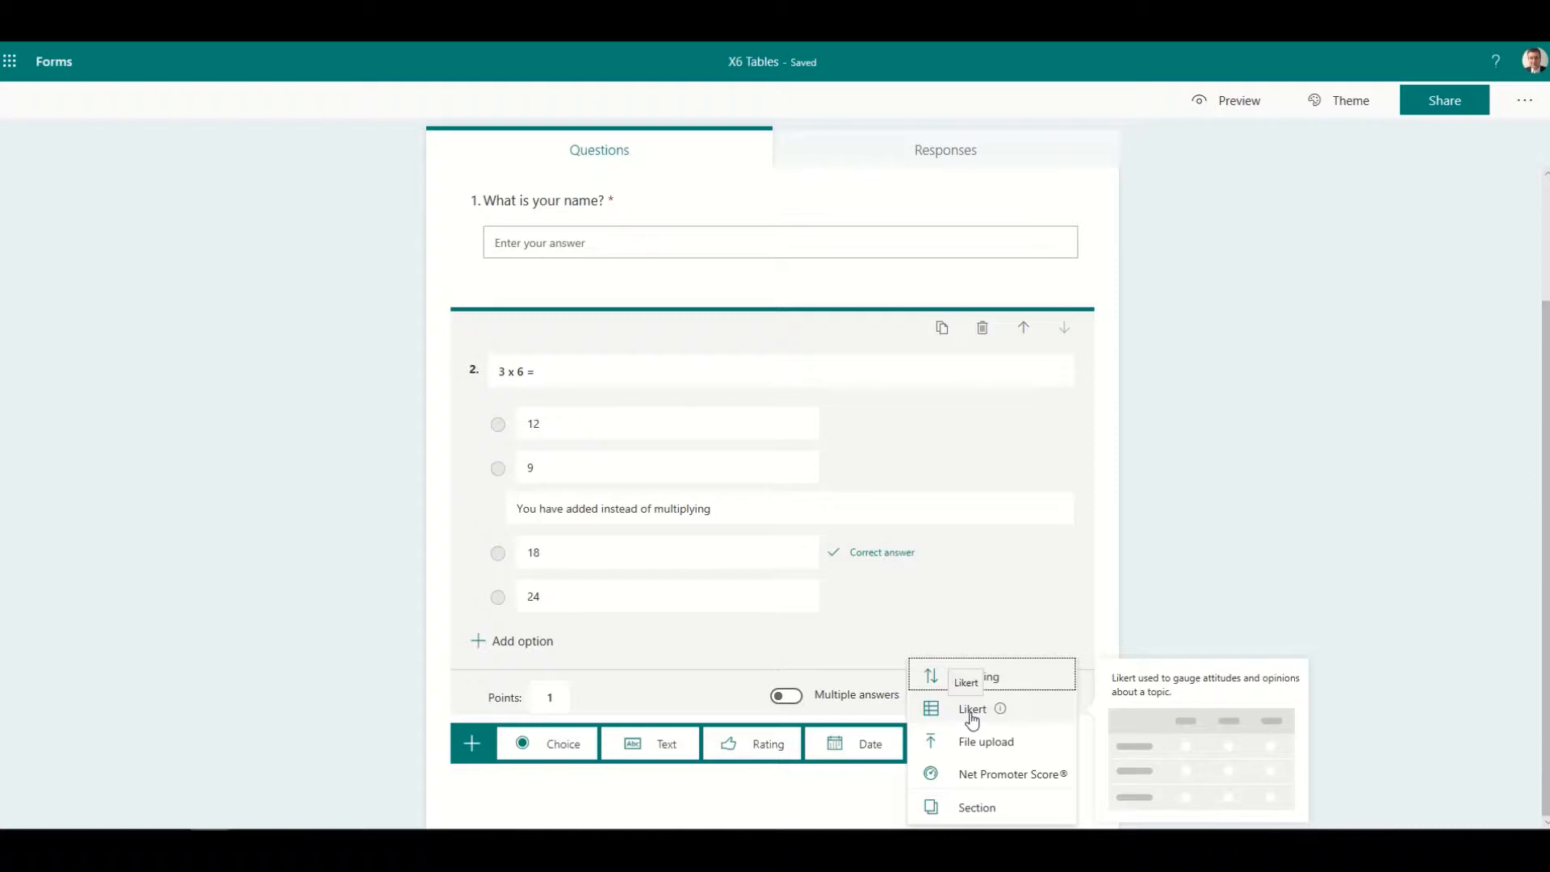
click(1030, 591)
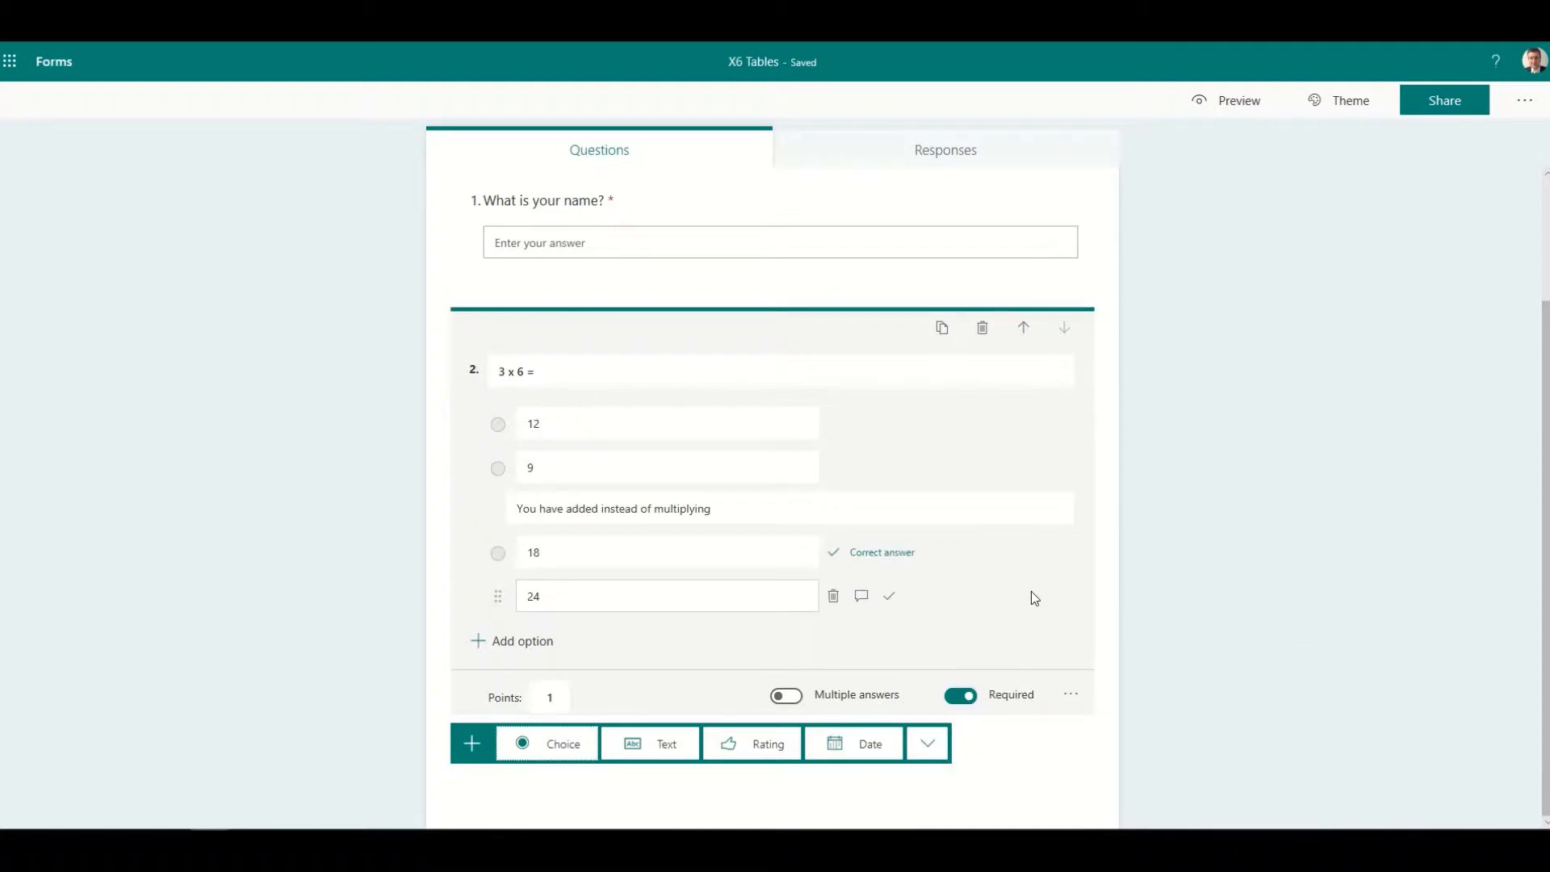
Add a text question reading "5 x 6 =" with 30 as its correct answer.
click(658, 747)
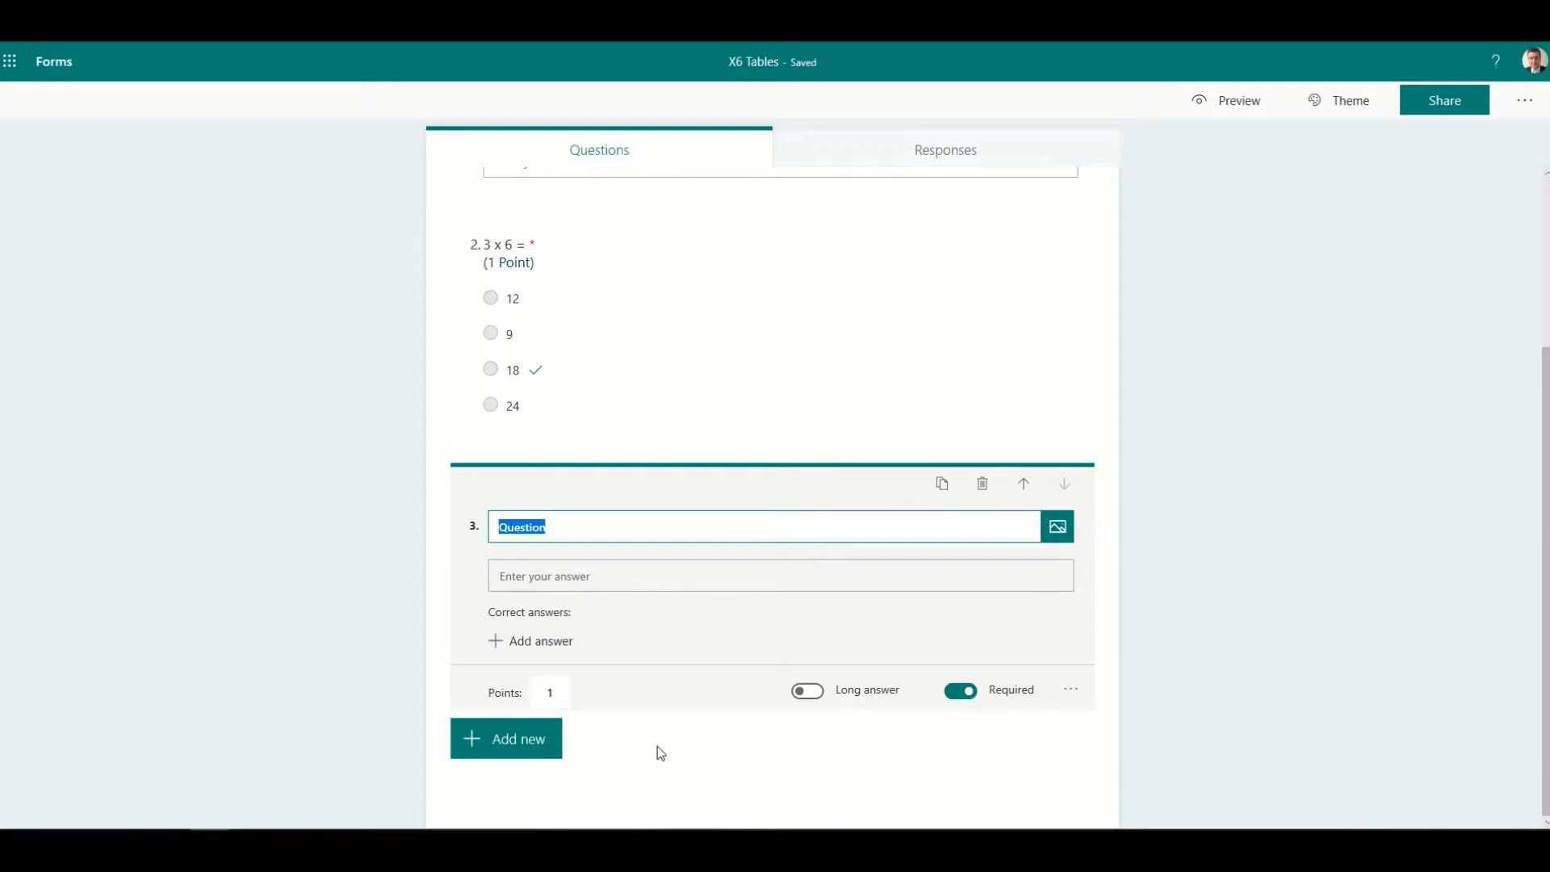
text(5 )
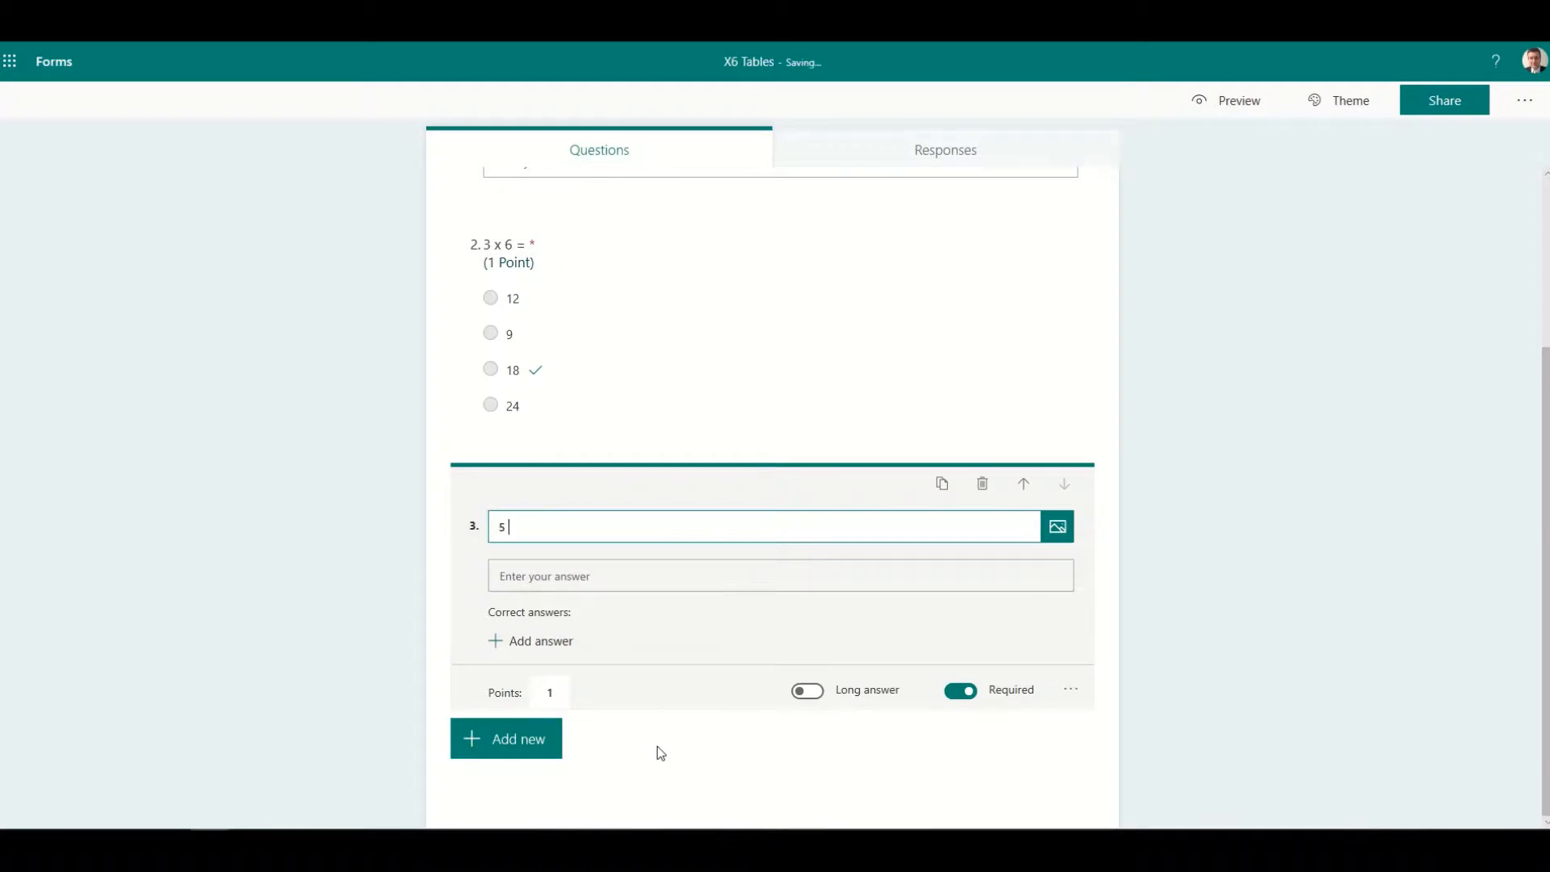
text(x 6 =)
click(532, 617)
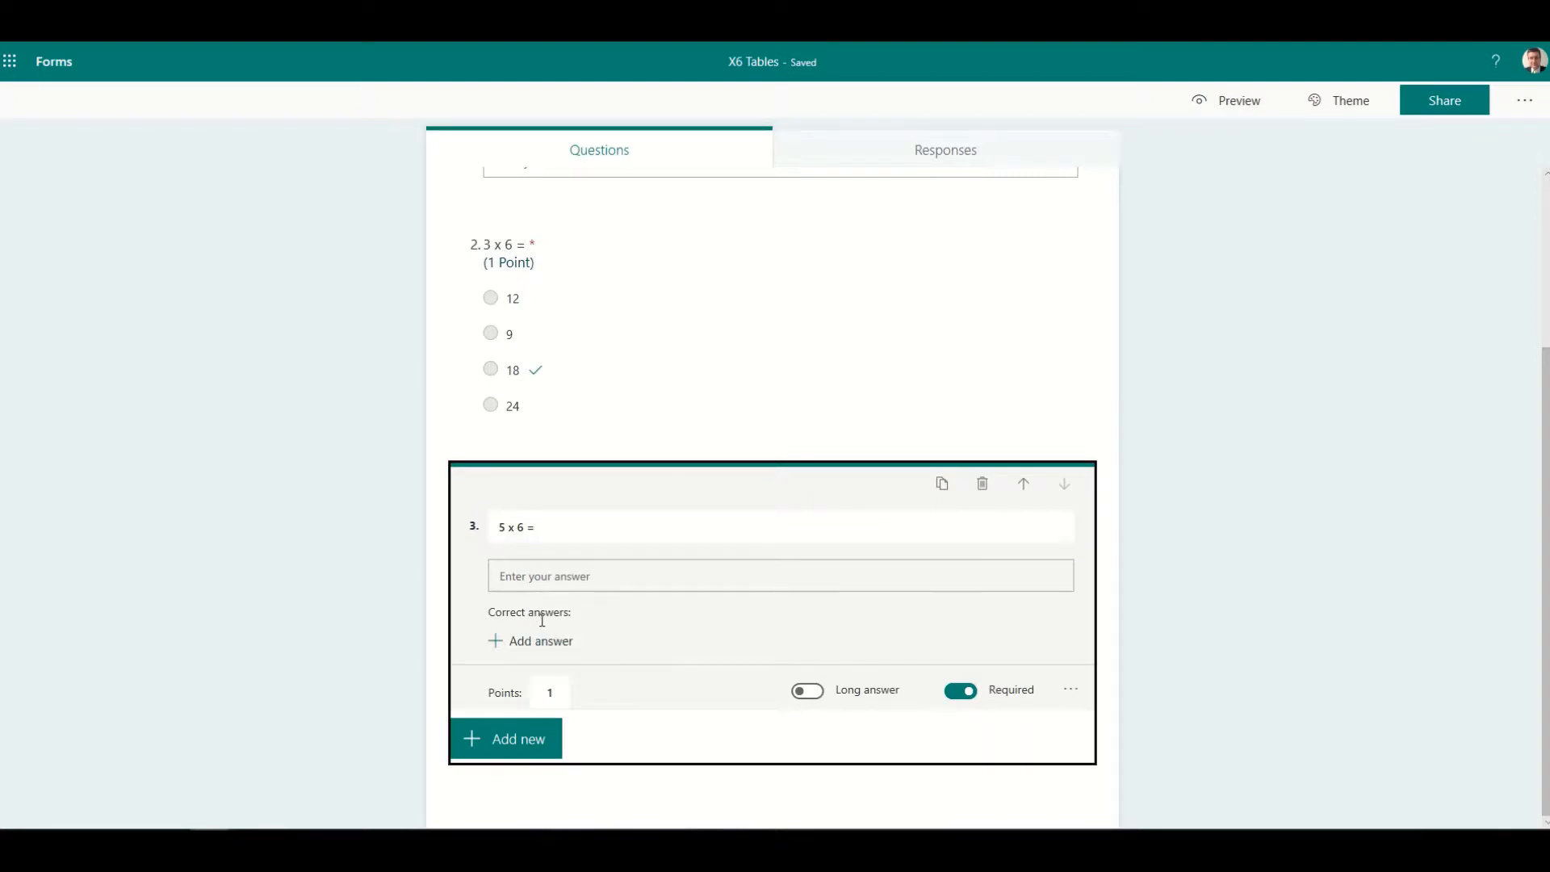
click(533, 642)
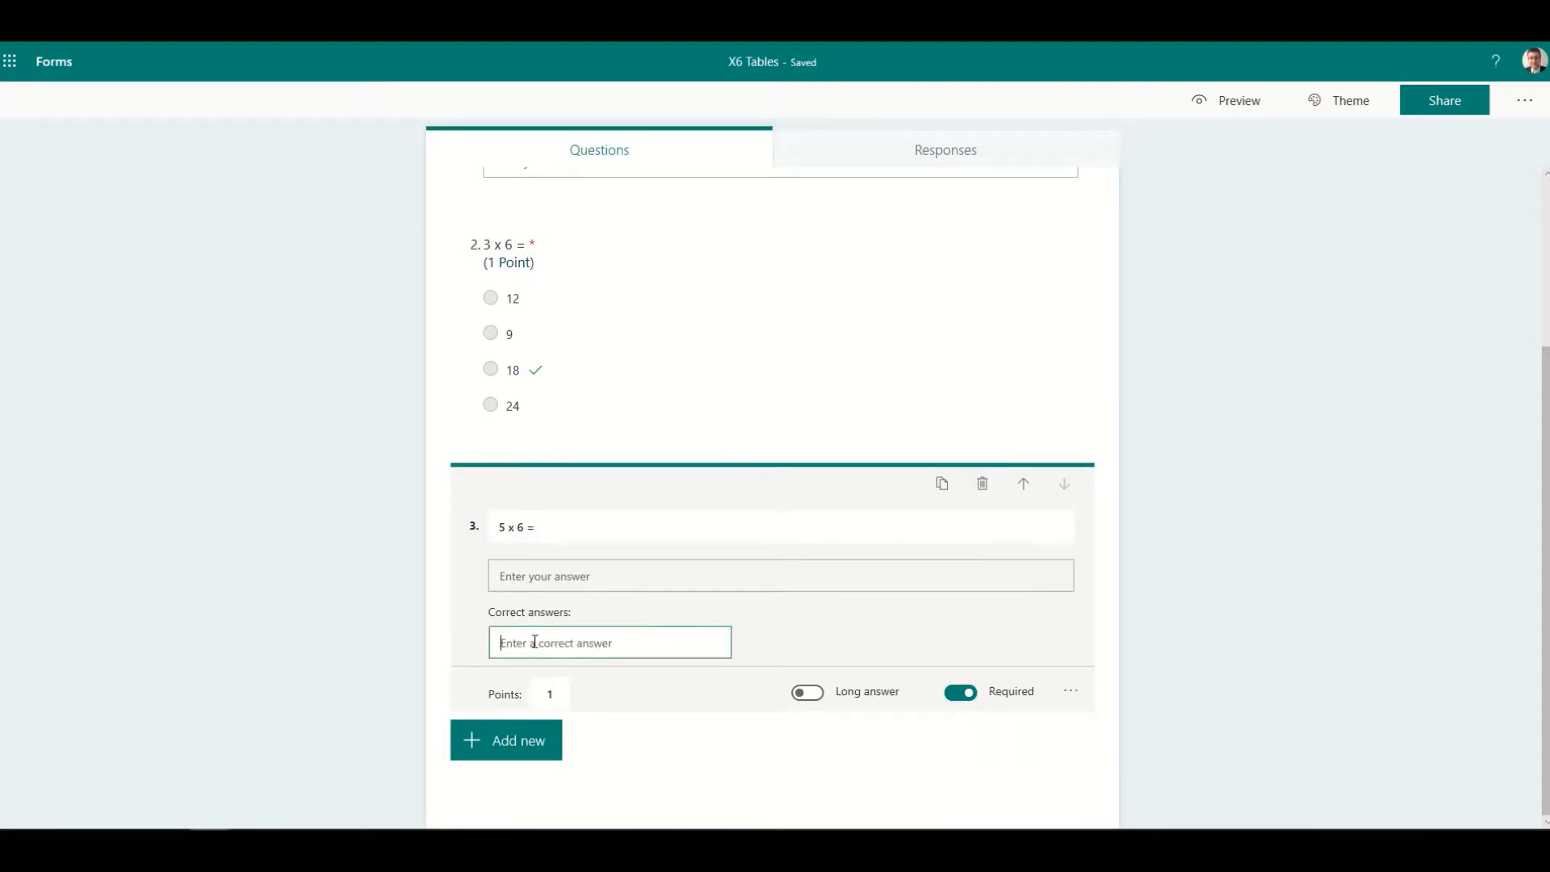
text(30)
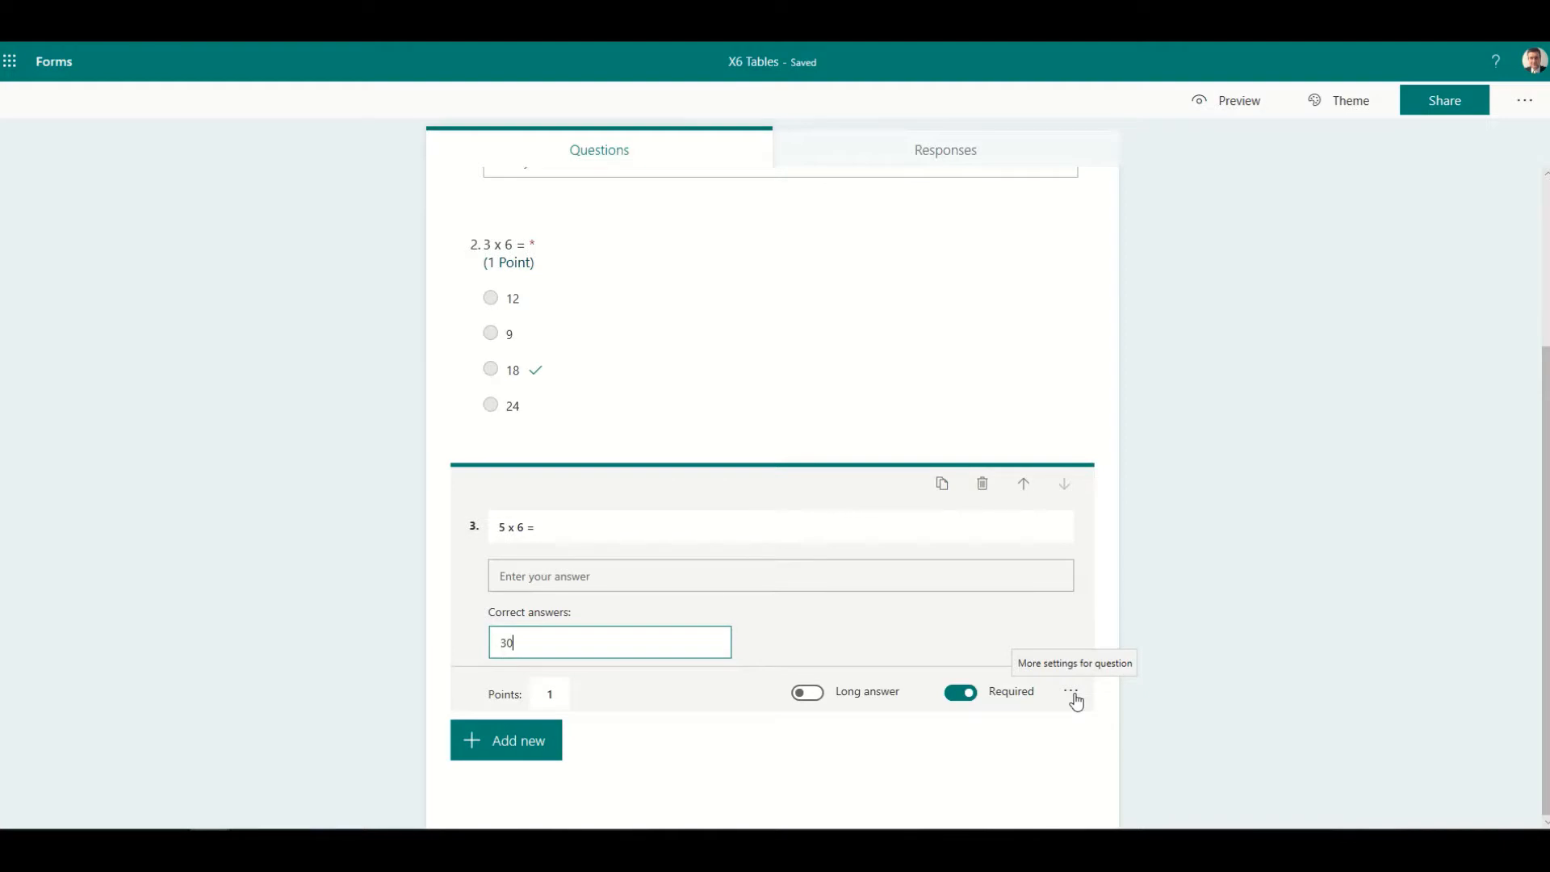
Add a restriction to the "5 x 6 =" question so that its answer must be a Number.
click(1075, 699)
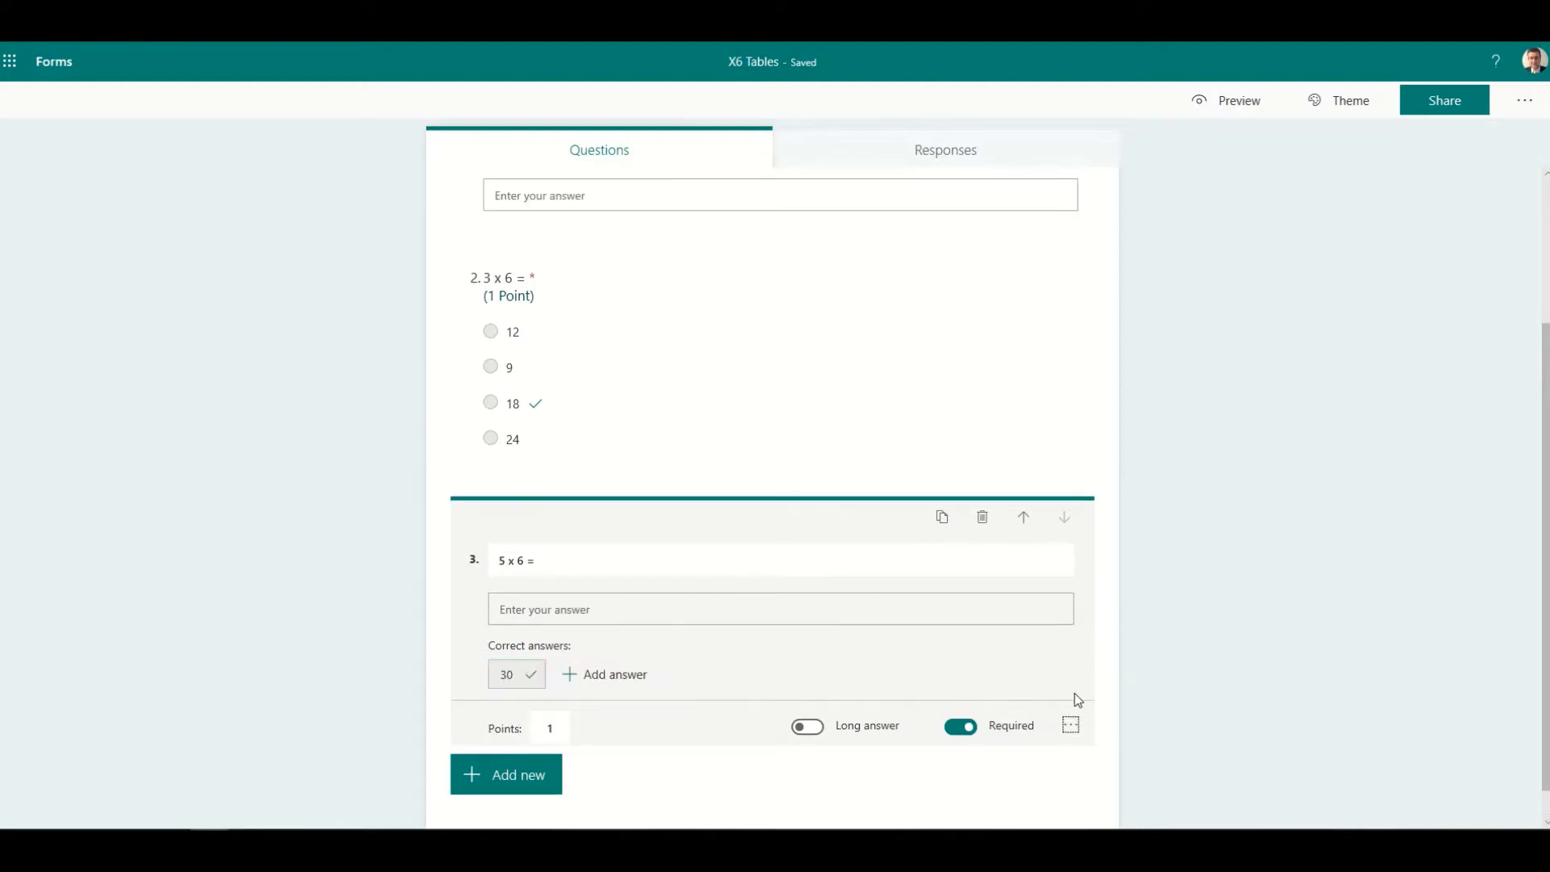
click(1071, 691)
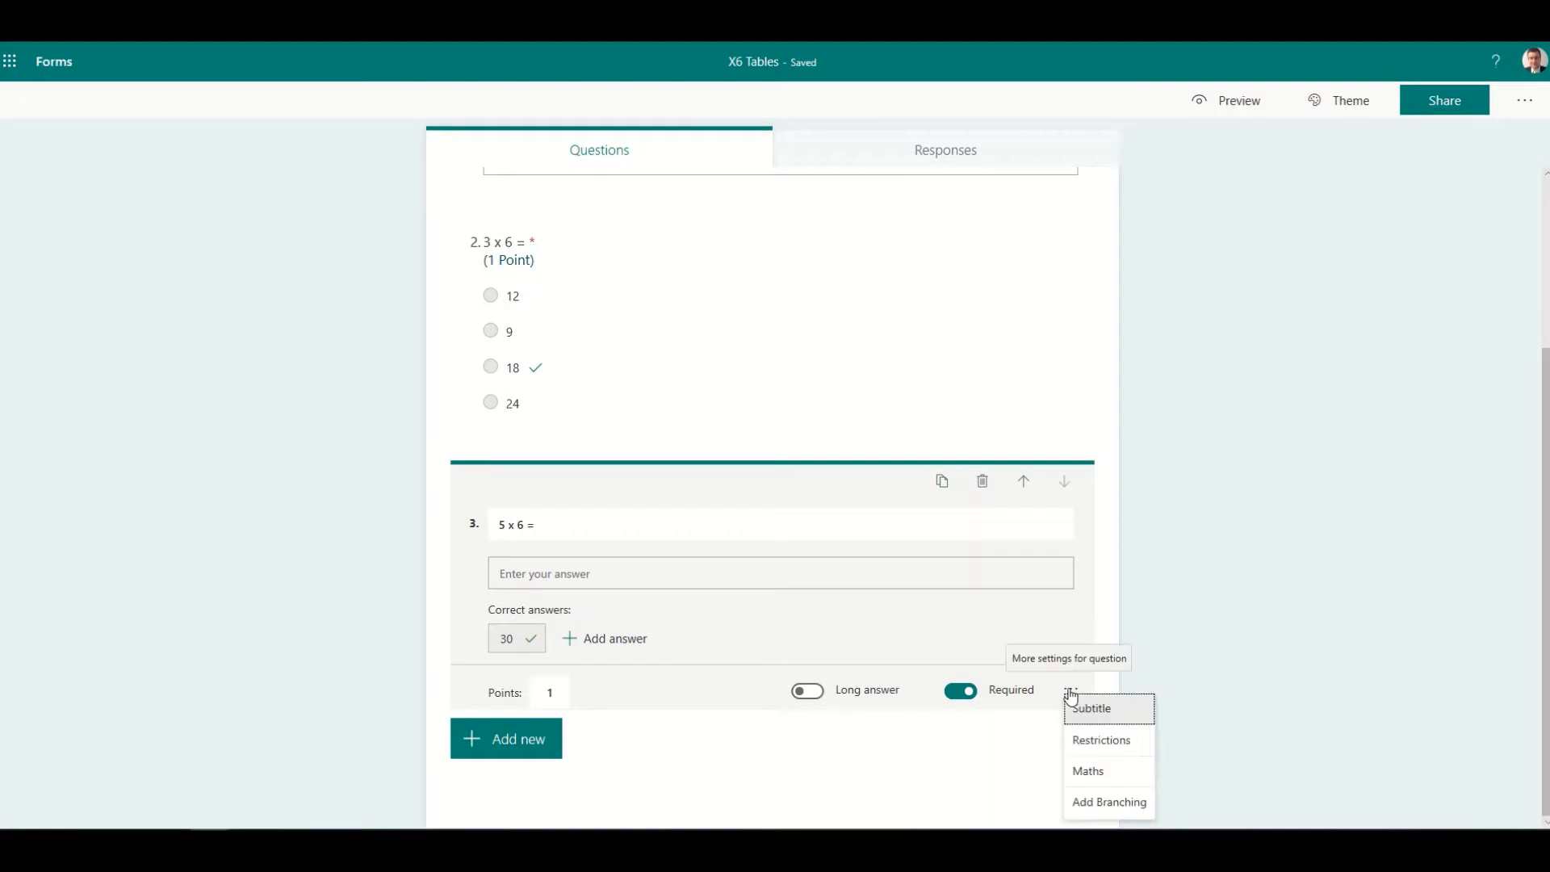
click(1104, 740)
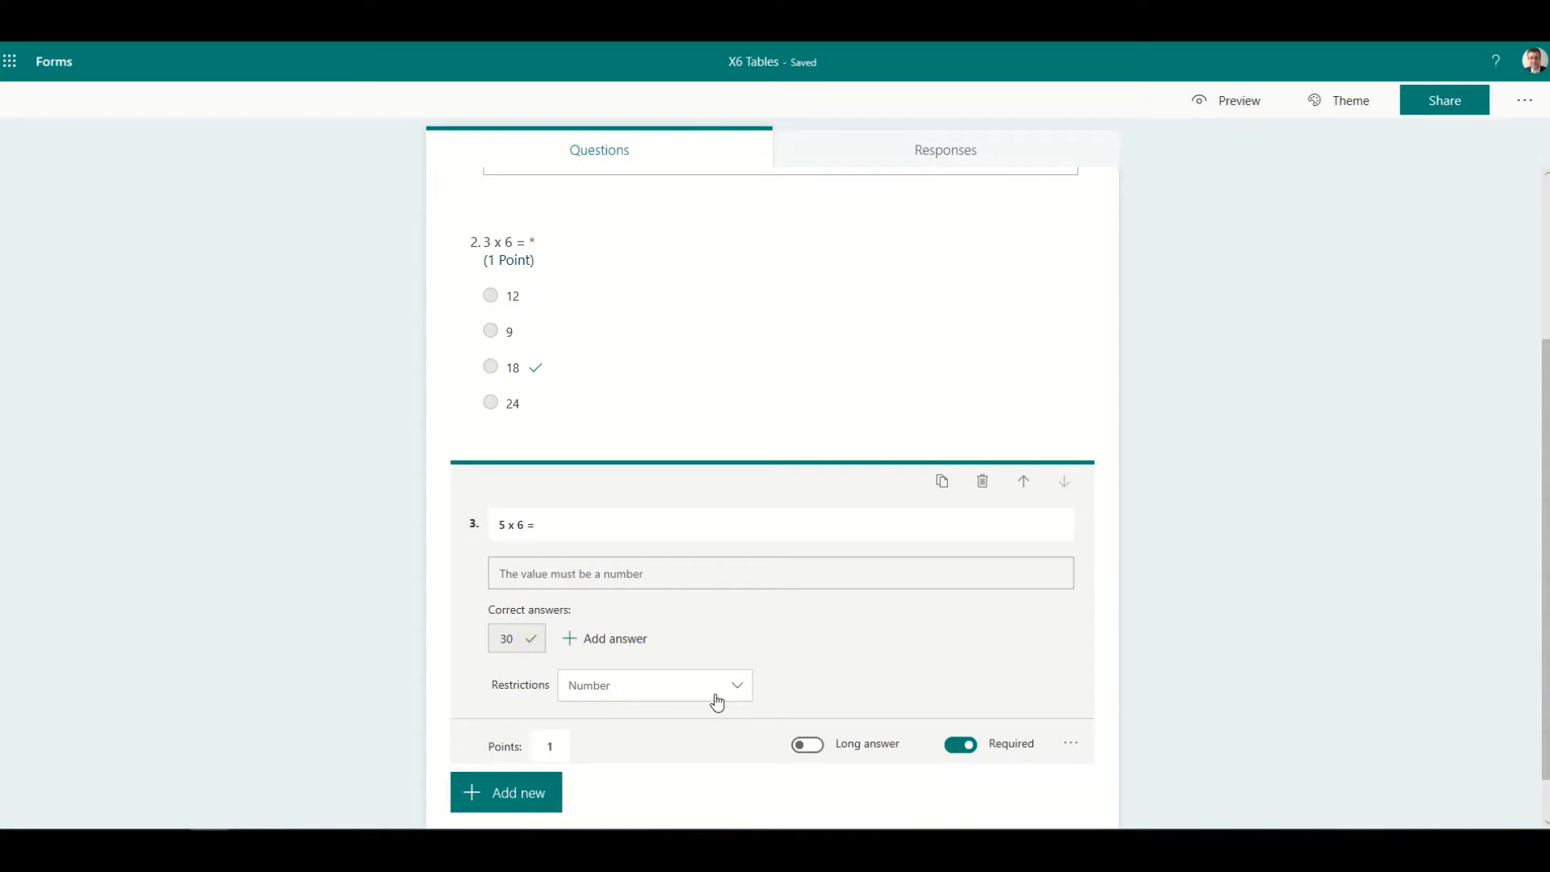
click(746, 691)
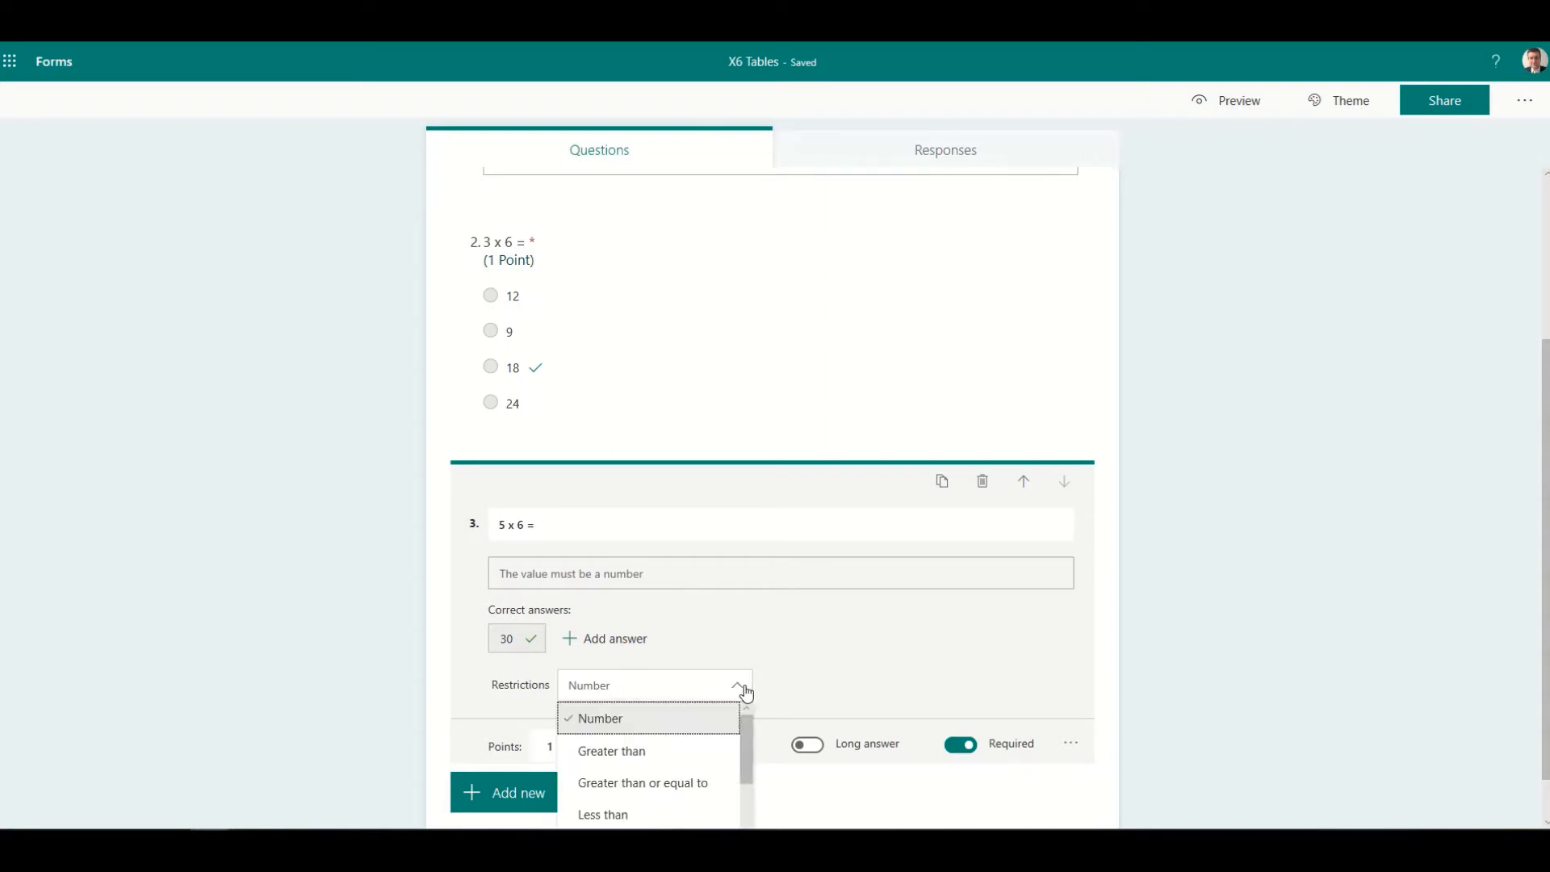
click(602, 718)
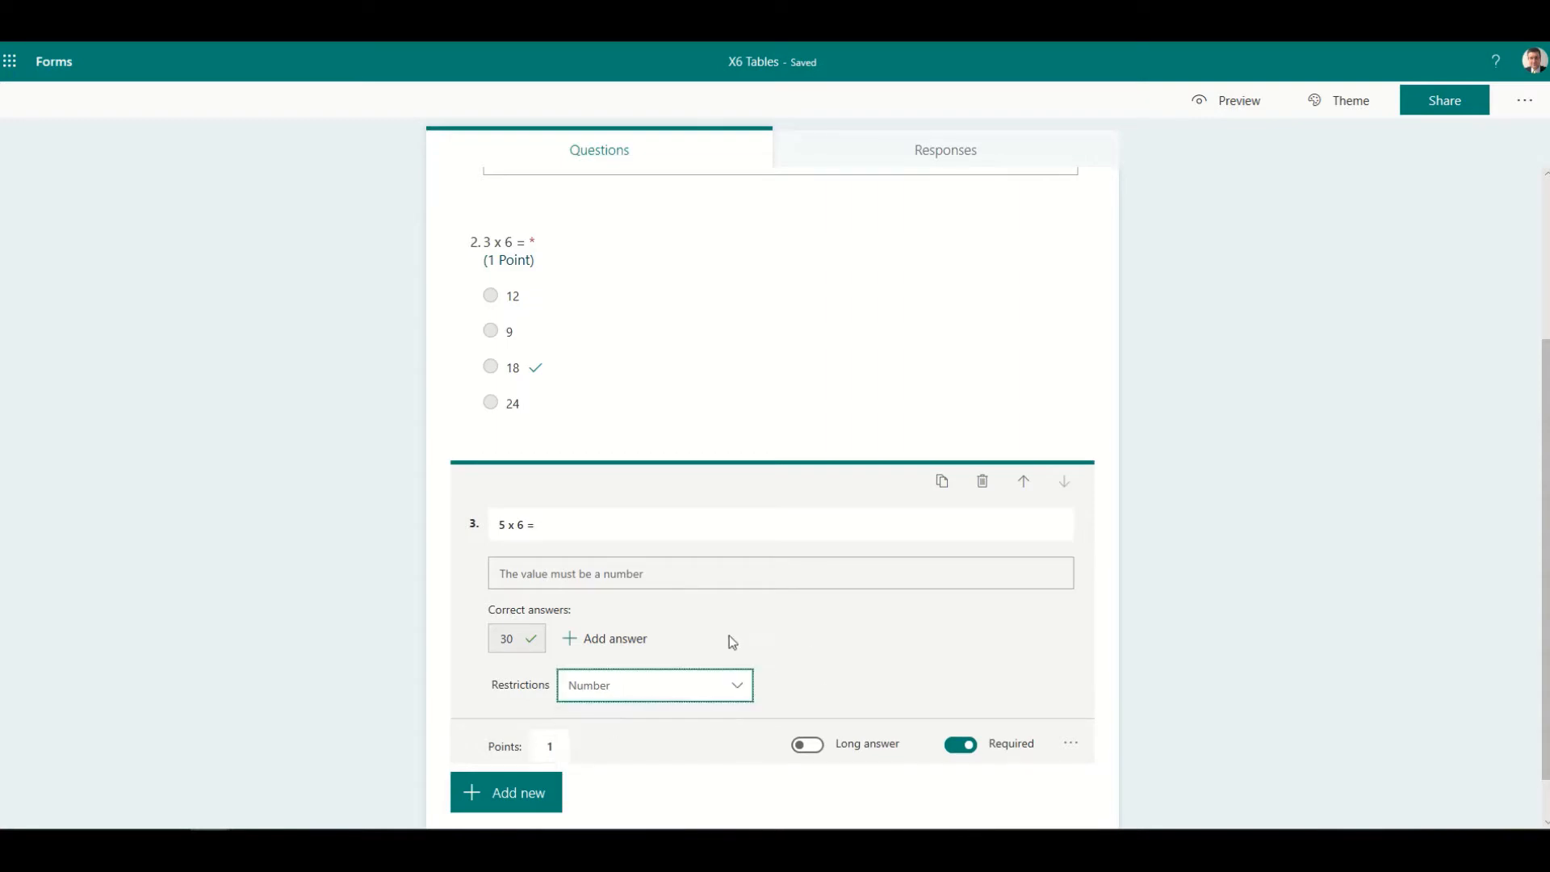
Set the quiz's sharing option so that anyone with the link can respond.
scroll(729, 636, down, 1)
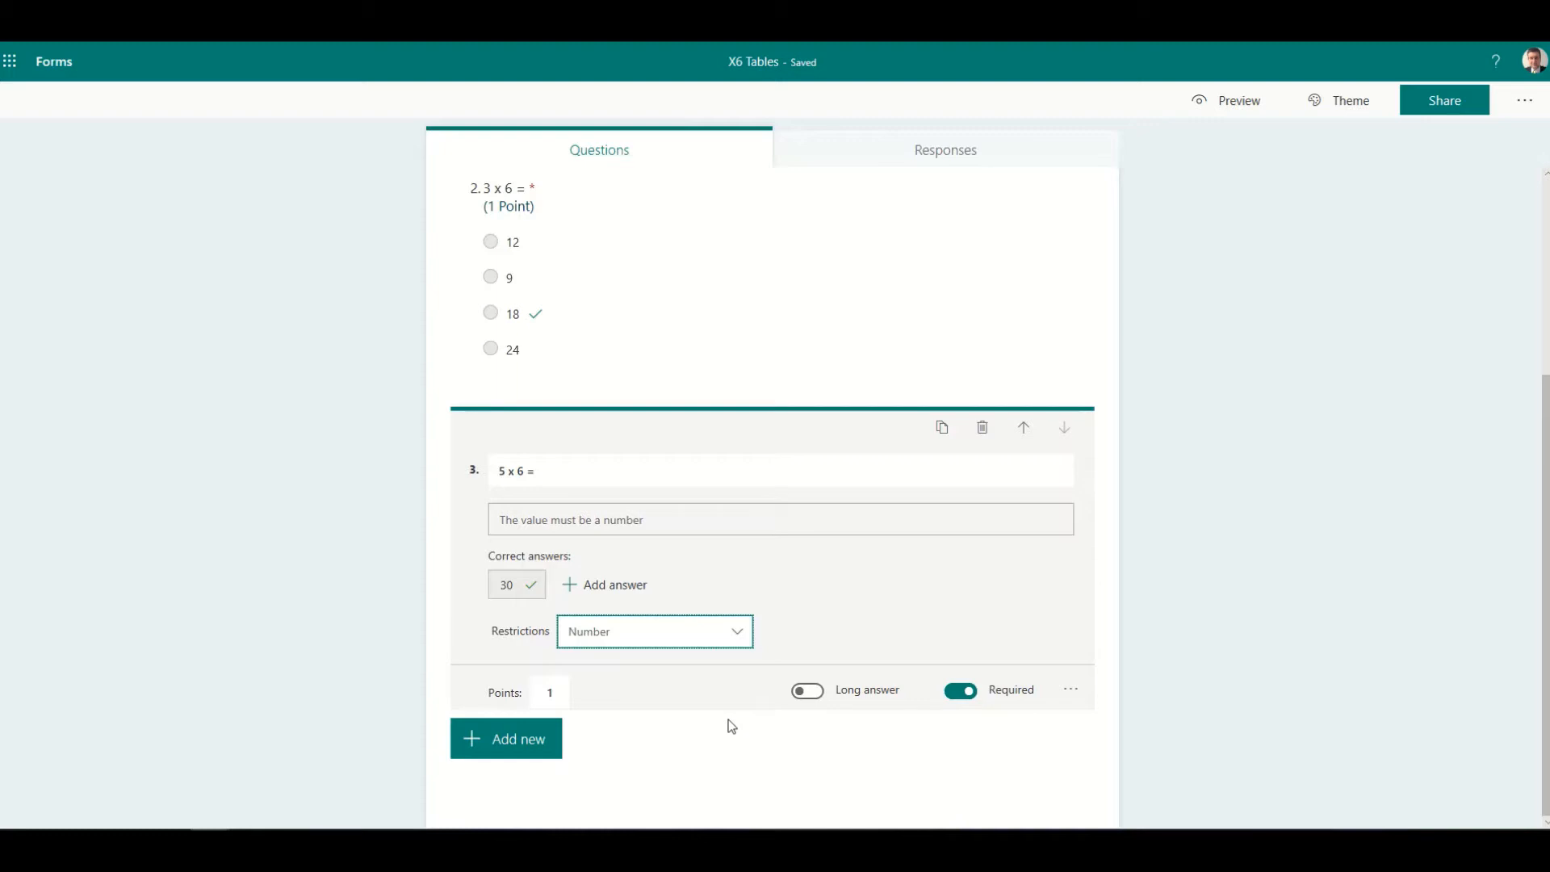
scroll(908, 410, up, 4)
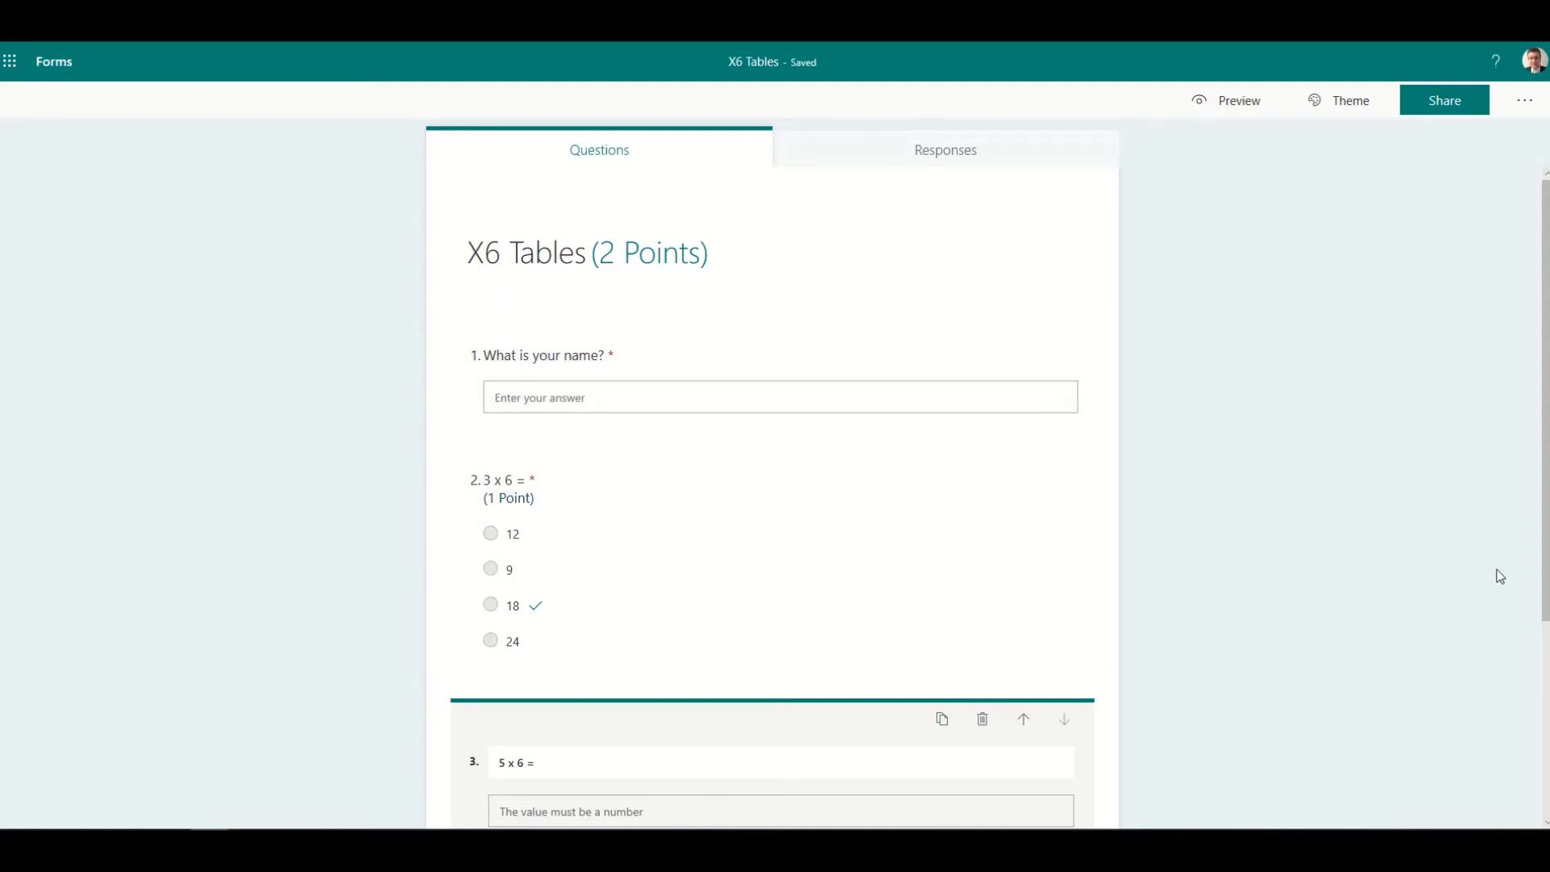
click(1445, 113)
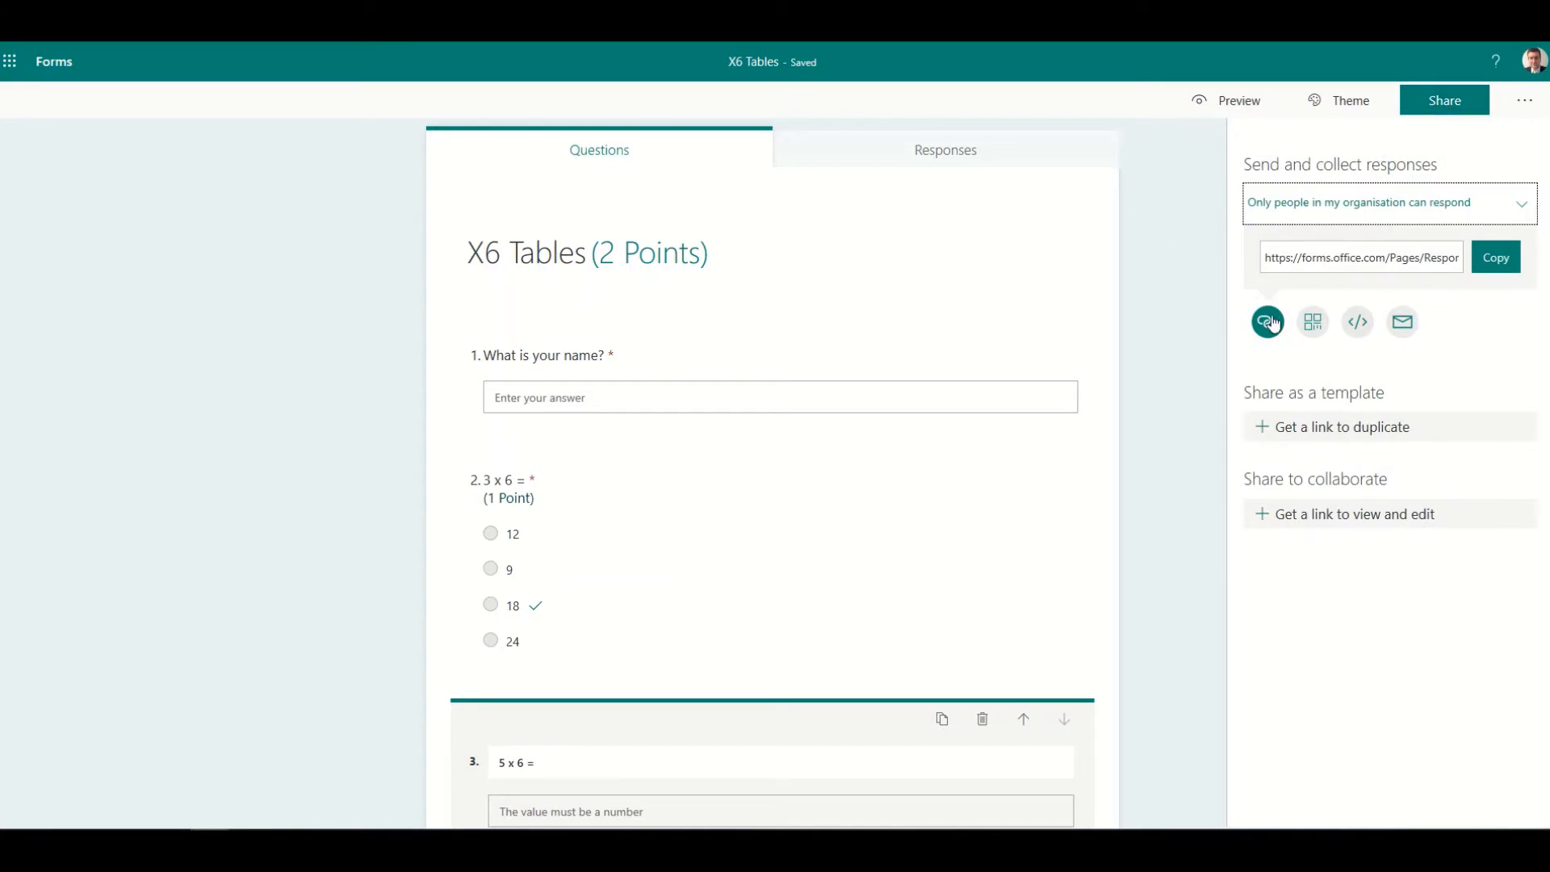
click(1383, 214)
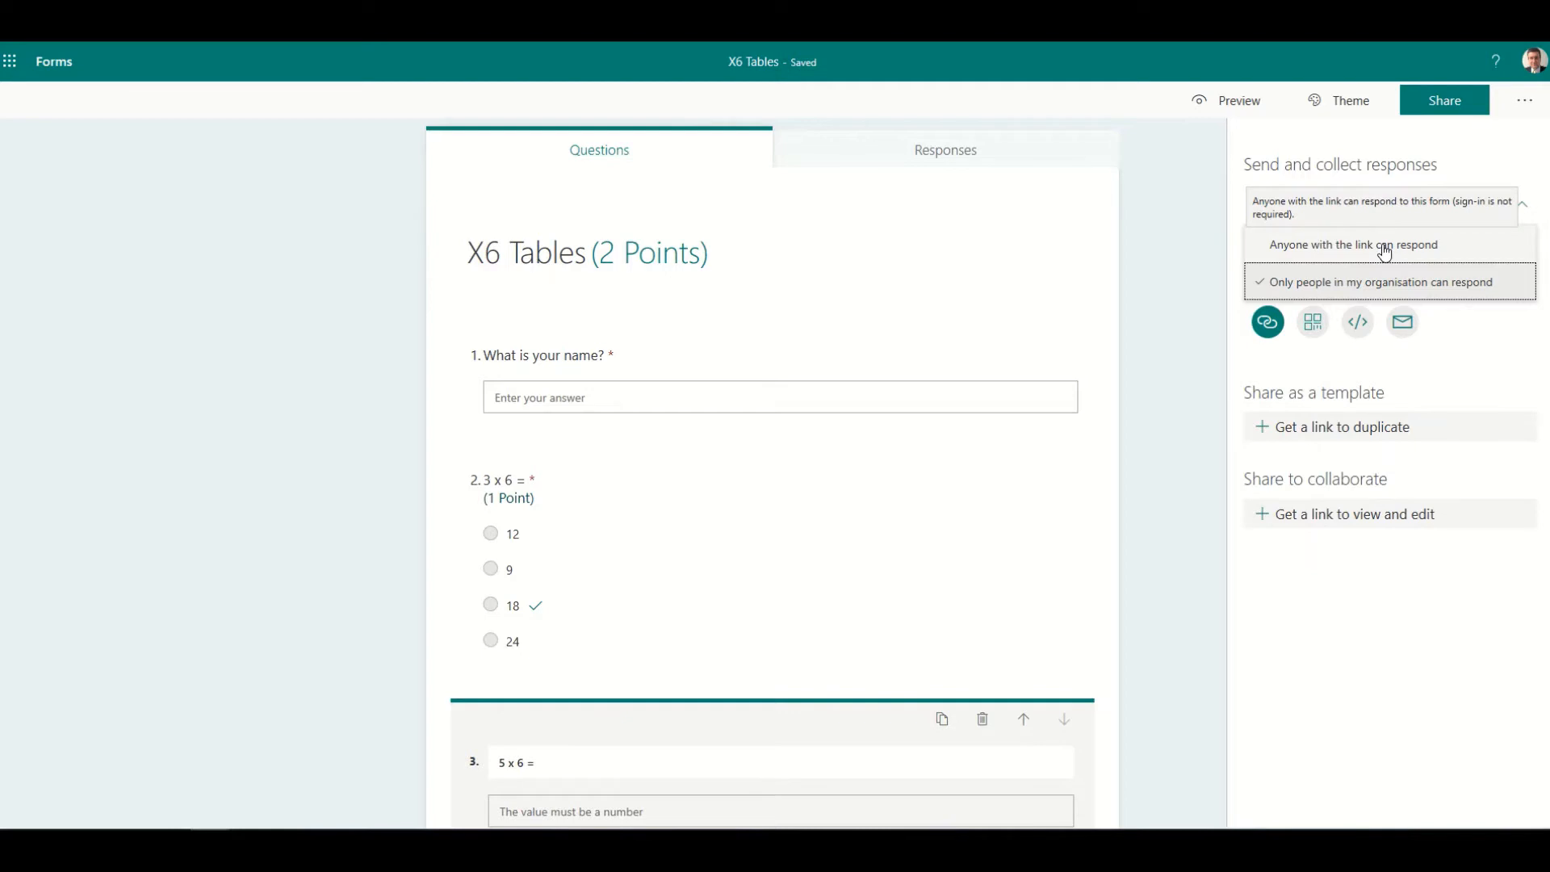
click(1384, 246)
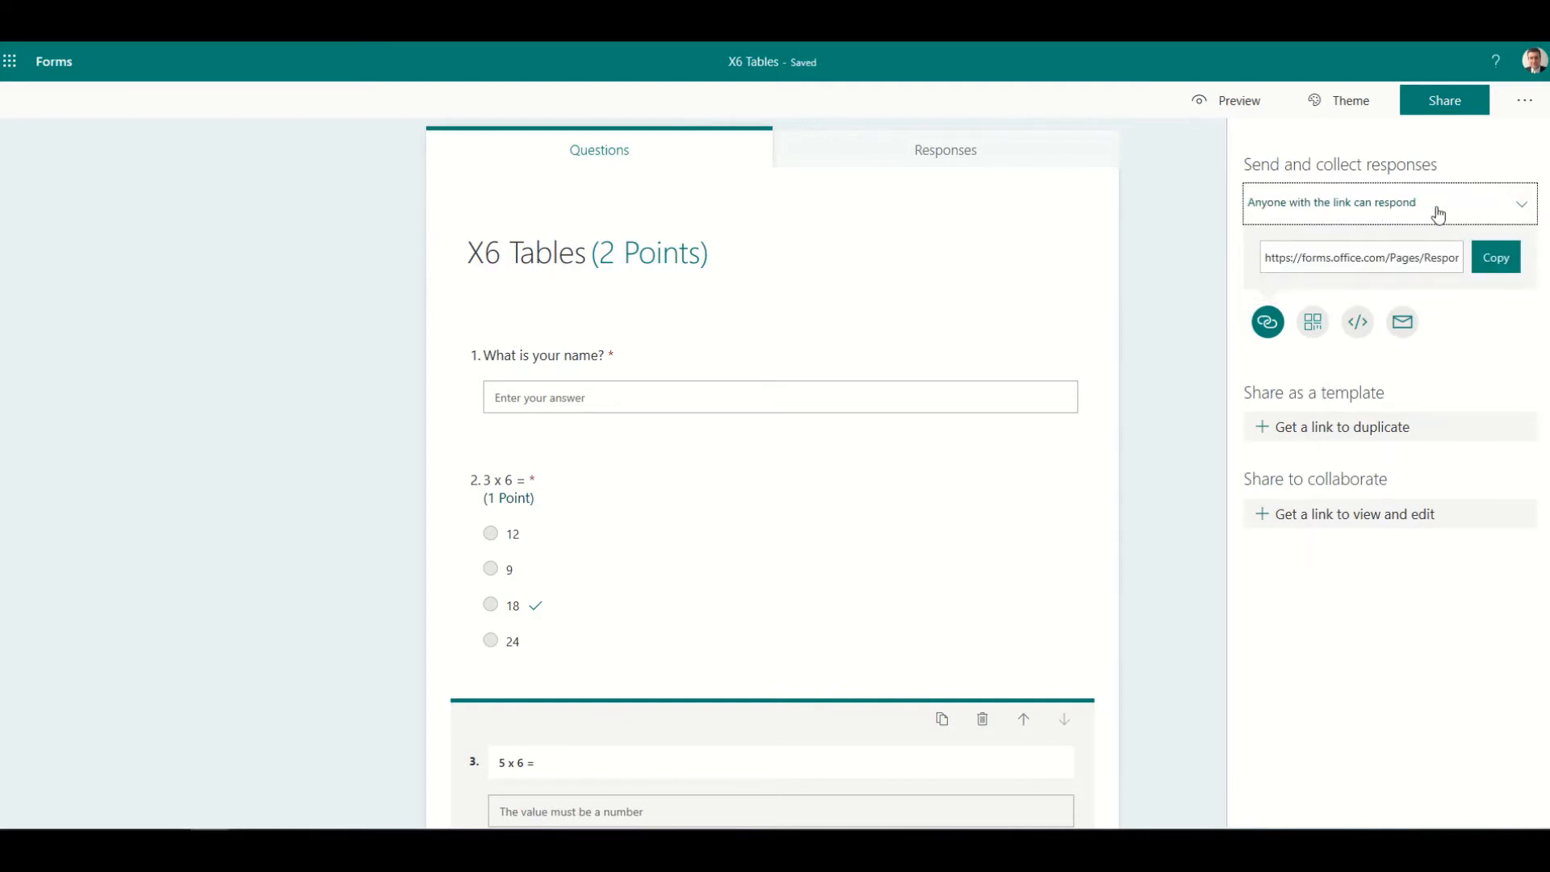
Copy the quiz's response link and display the embed code for a webpage or Sway.
click(1495, 258)
click(1355, 331)
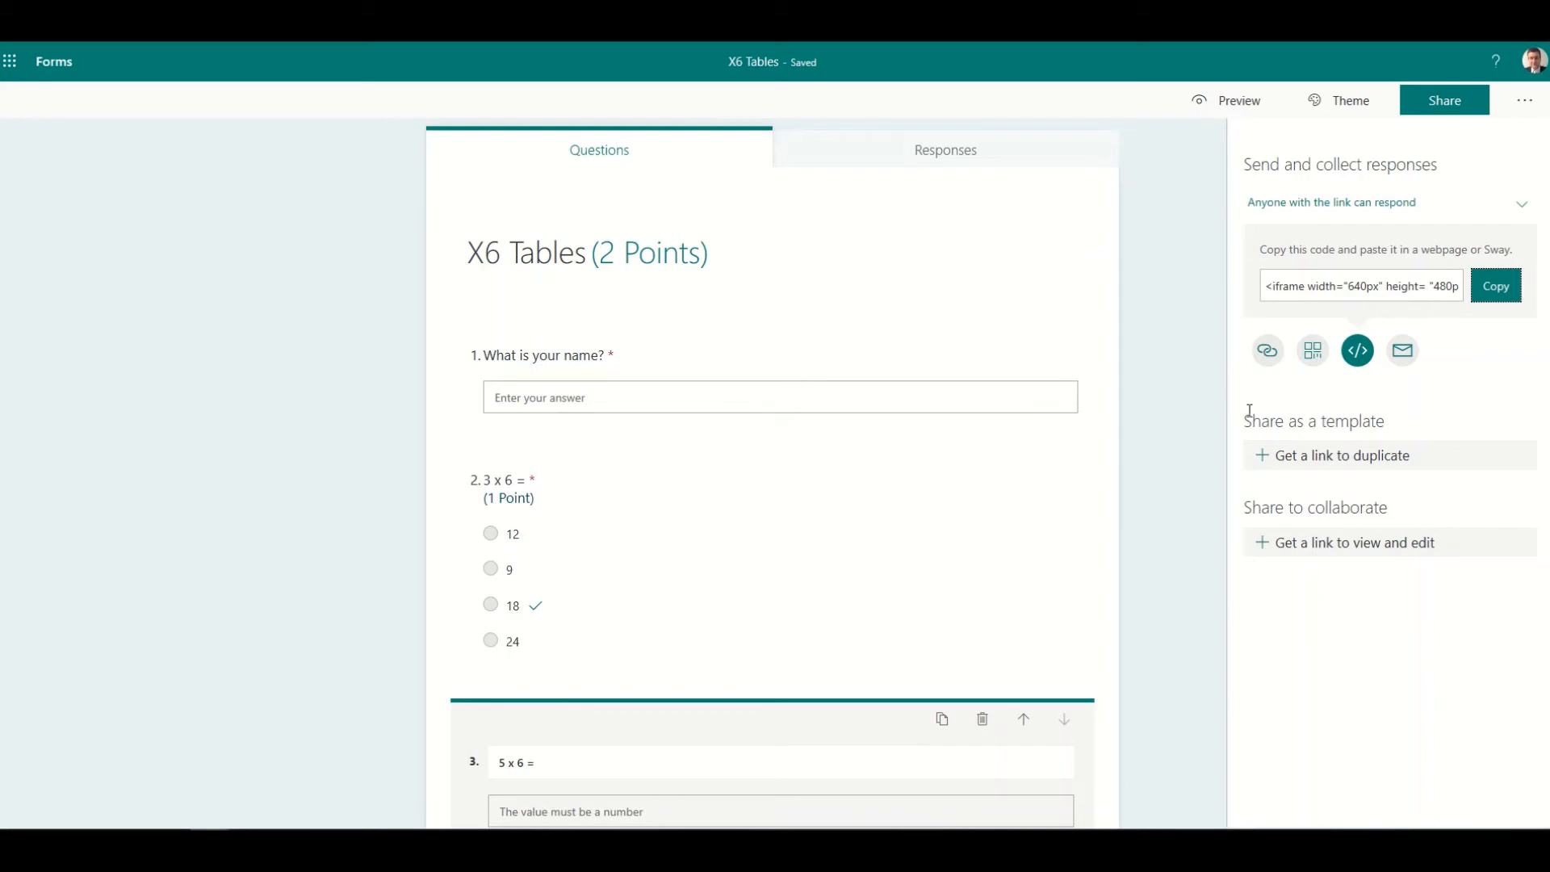
scroll(953, 499, down, 1)
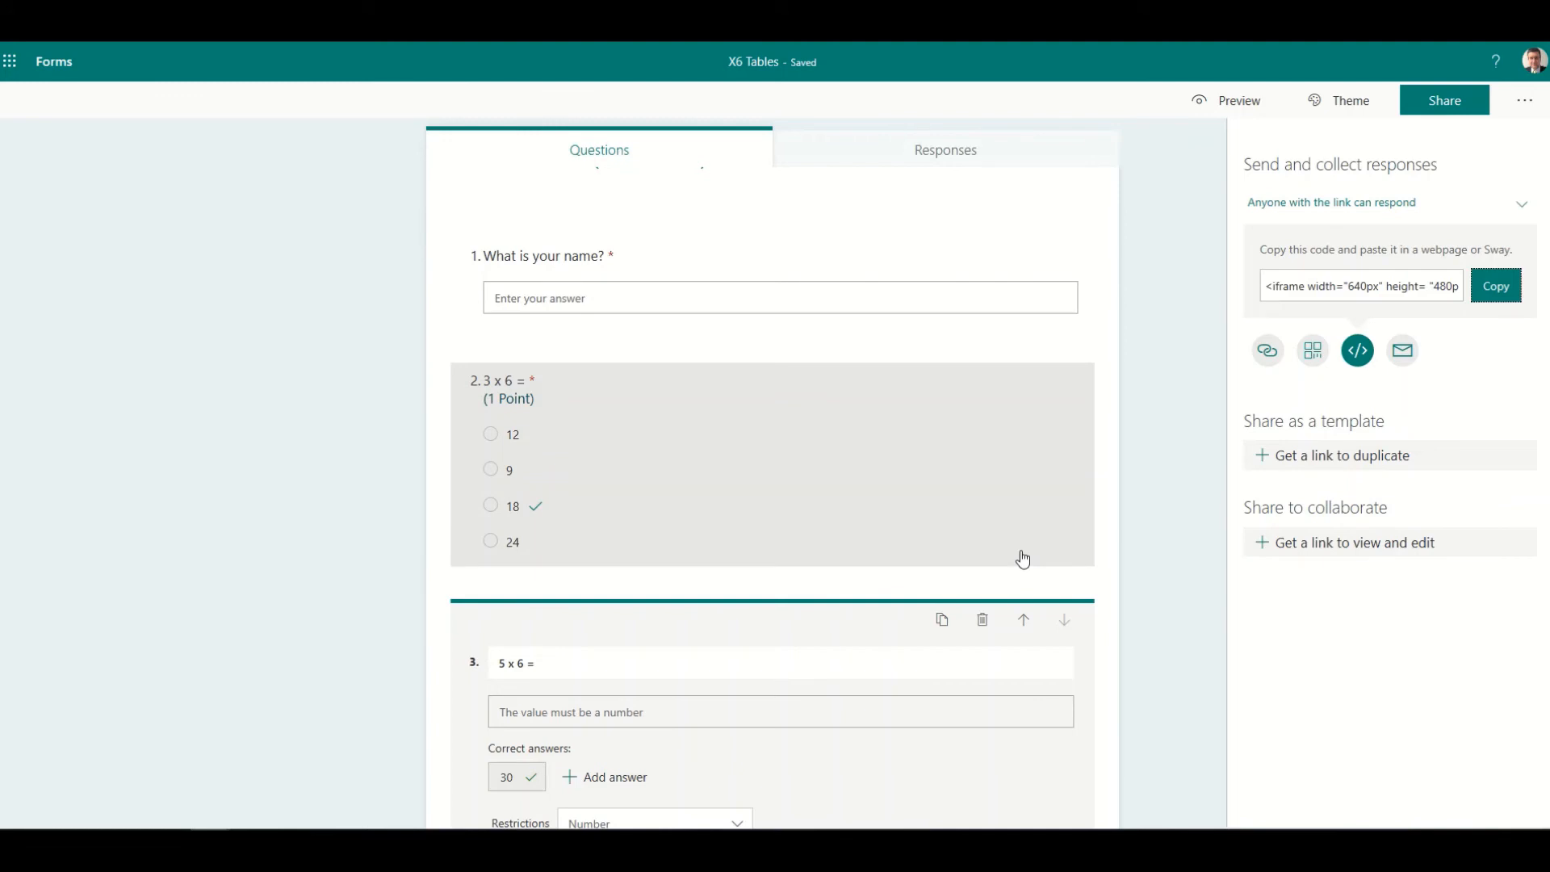
scroll(1021, 558, down, 2)
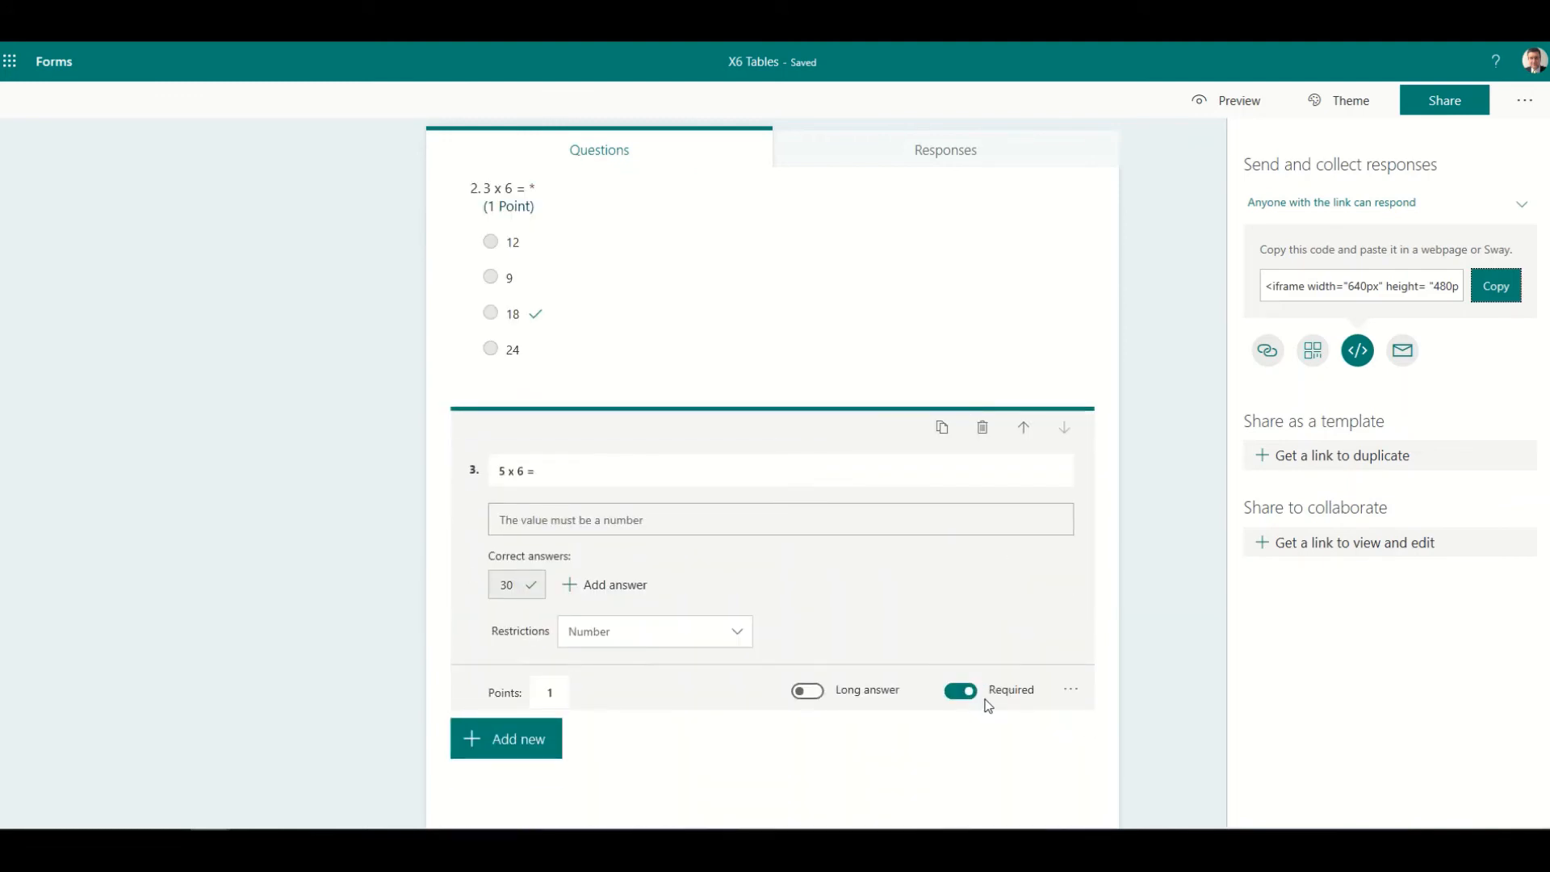
scroll(984, 699, up, 3)
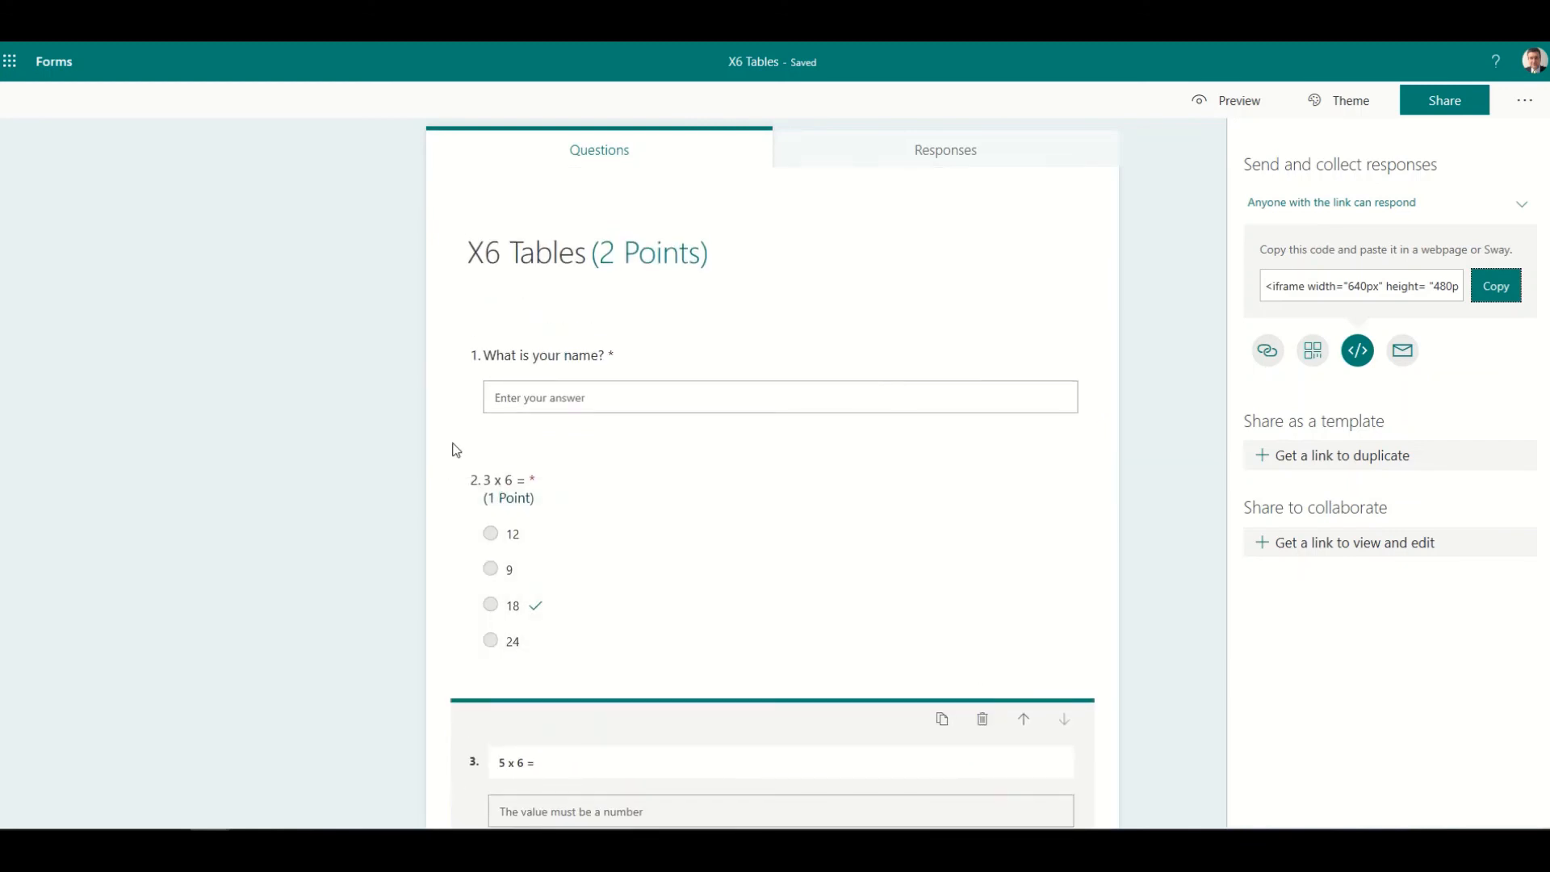